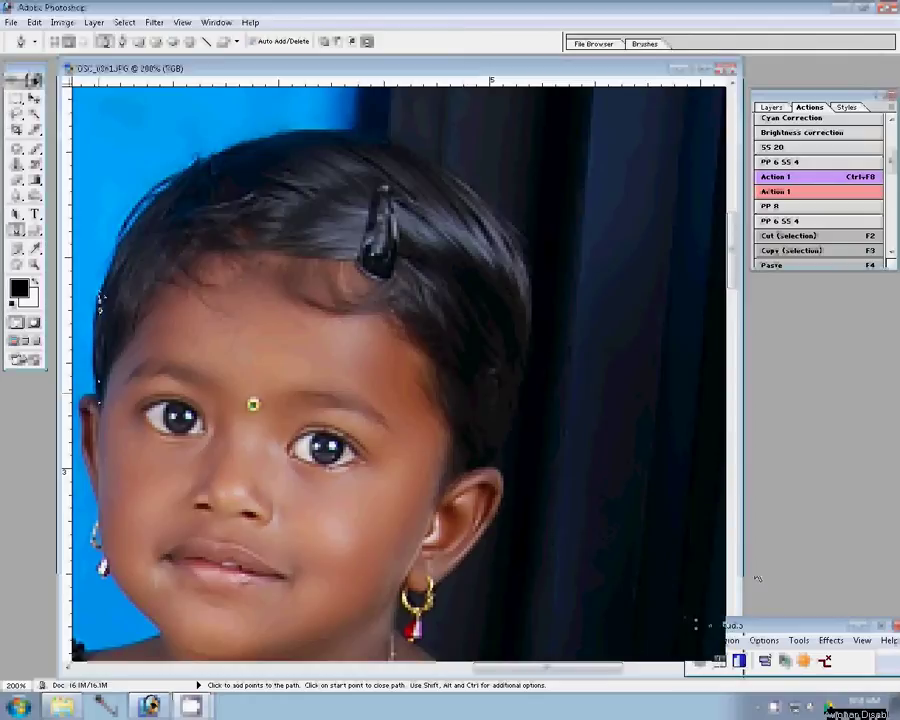
Place Pen anchors from the girl's hairline across the top of her hair.
{"action": "left_click", "coordinate": [163, 185]}
{"action": "left_click", "coordinate": [323, 139]}
{"action": "left_click", "coordinate": [397, 133]}
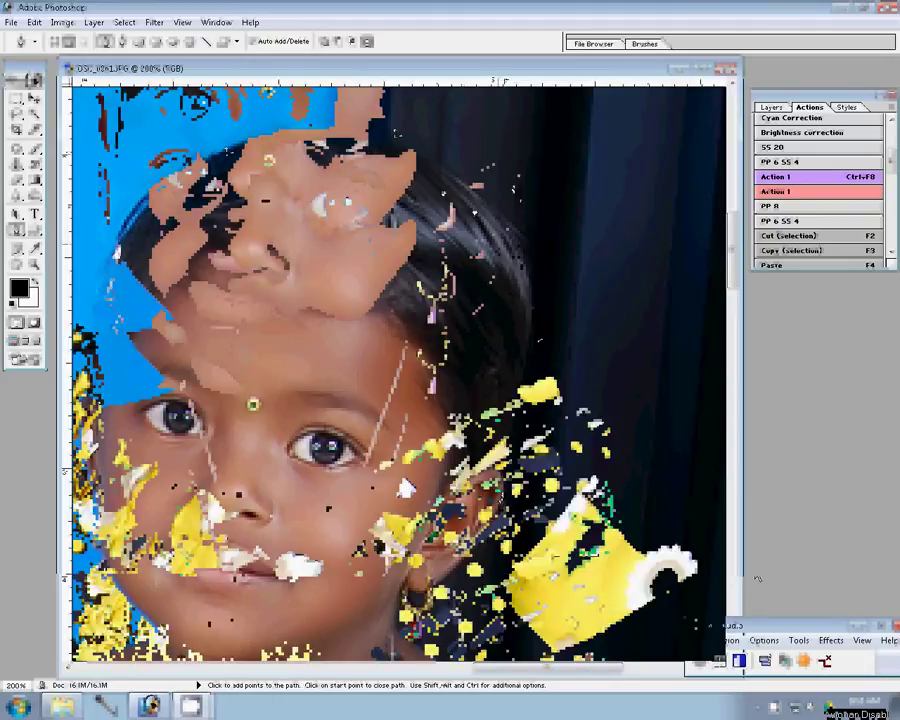
{"action": "scroll", "coordinate": [312, 196], "scroll_direction": "down", "scroll_amount": 5}
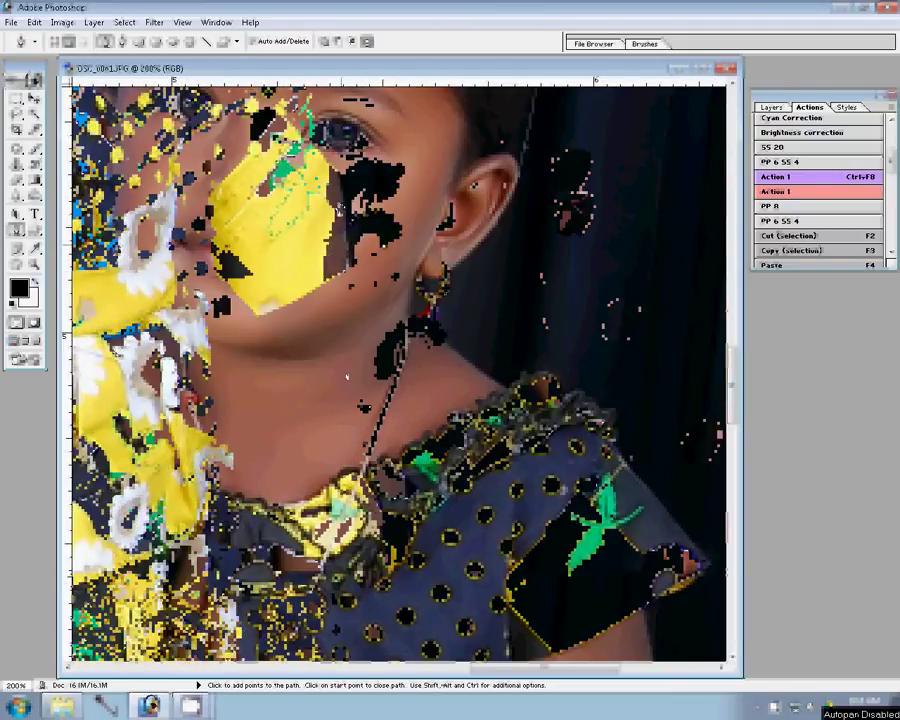
{"action": "left_click_drag", "start_coordinate": [339, 433], "coordinate": [399, 344]}
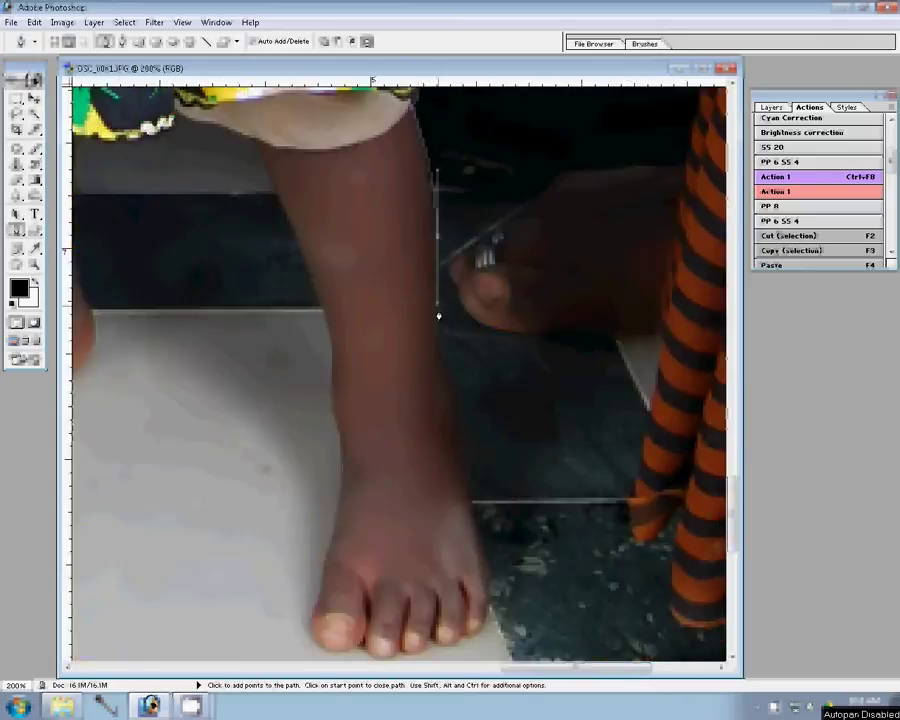
Extend the outline path down the leg edge and around the foot and ankle.
{"action": "left_click", "coordinate": [464, 466]}
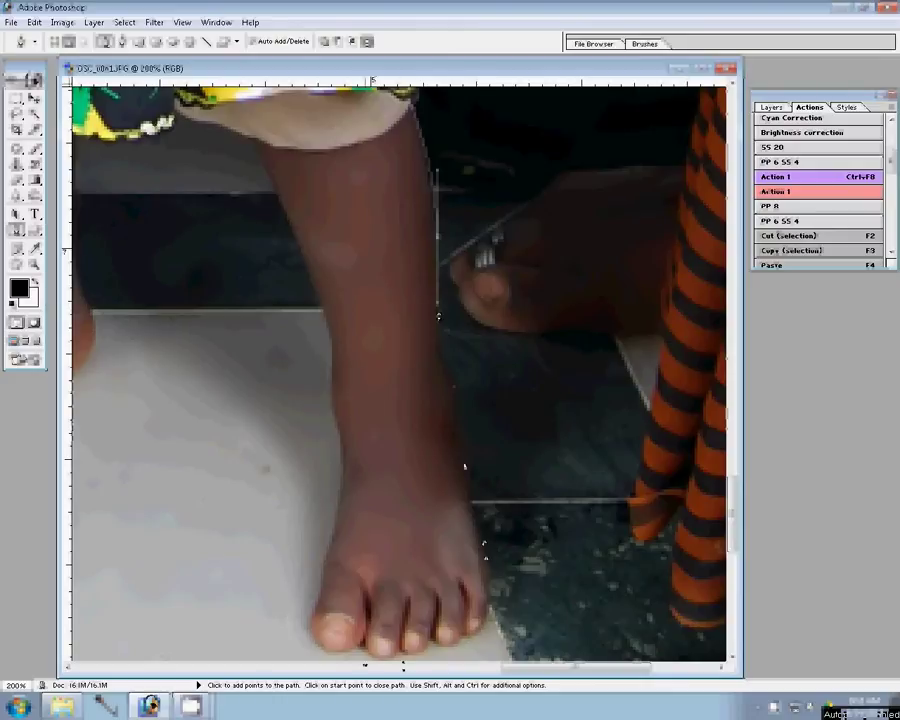
{"action": "left_click", "coordinate": [325, 570]}
{"action": "left_click", "coordinate": [336, 504]}
{"action": "left_click", "coordinate": [342, 468]}
{"action": "left_click", "coordinate": [335, 416]}
{"action": "double_click", "coordinate": [253, 141]}
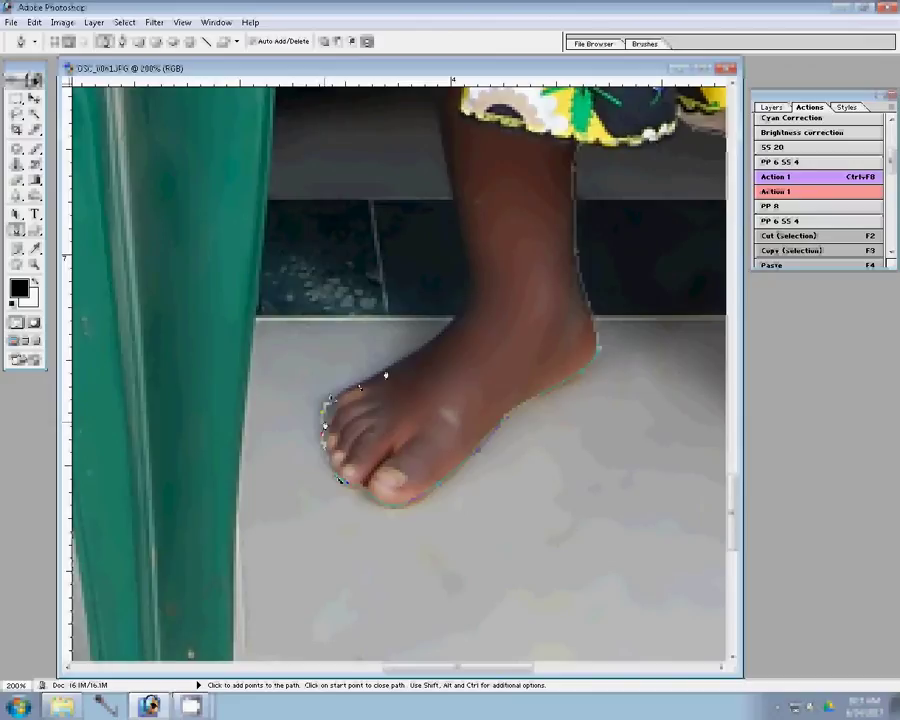
Continue the path along the foot's top edge, the floor and the chair leg's bottom.
{"action": "left_click", "coordinate": [435, 341]}
{"action": "left_click", "coordinate": [462, 324]}
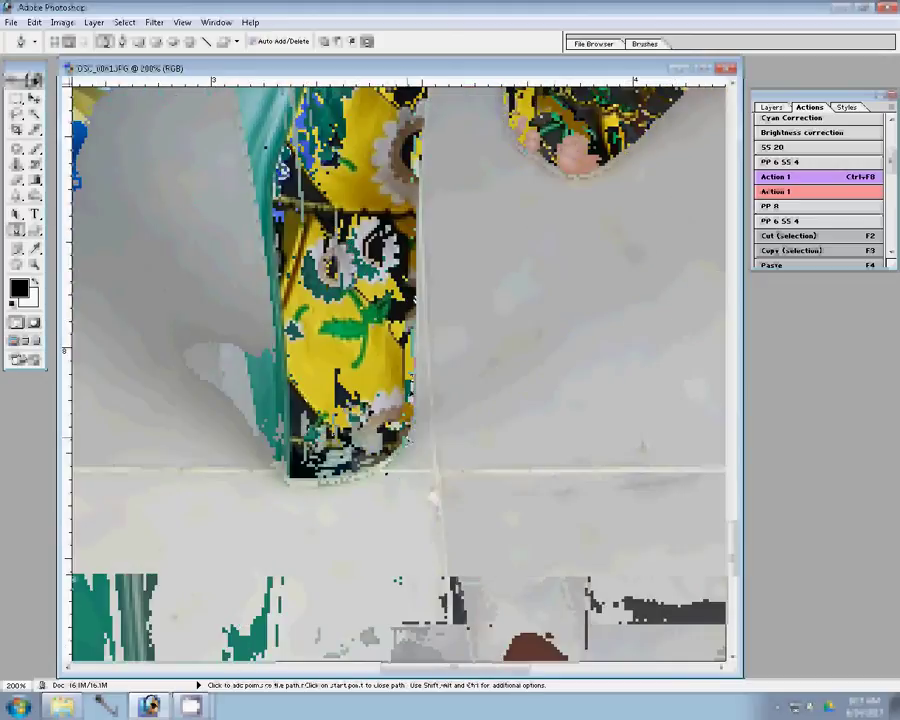
{"action": "left_click", "coordinate": [283, 492]}
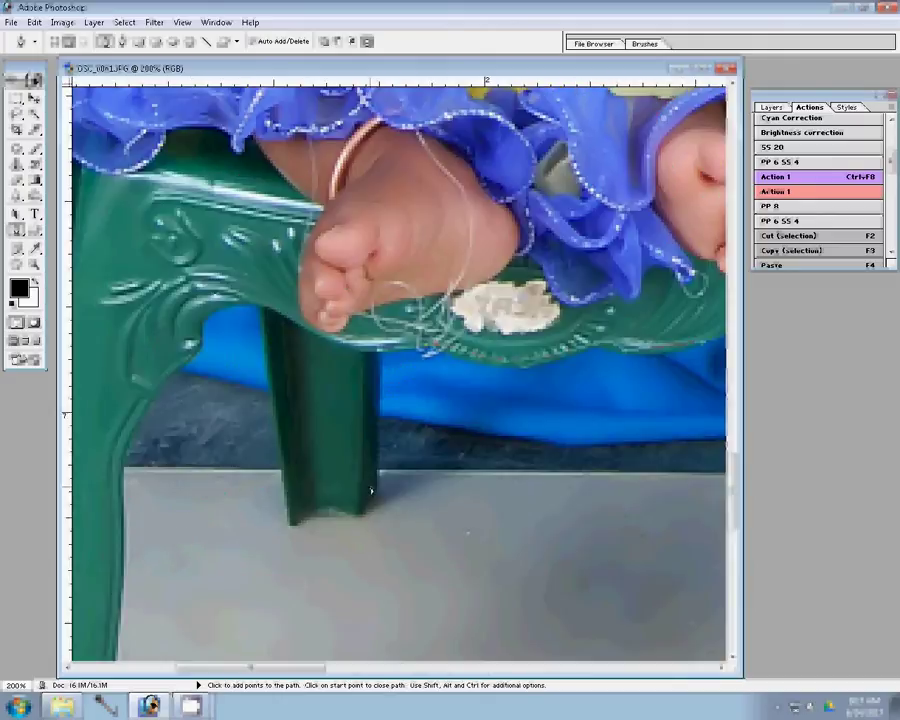
{"action": "left_click", "coordinate": [310, 518]}
{"action": "left_click", "coordinate": [293, 525]}
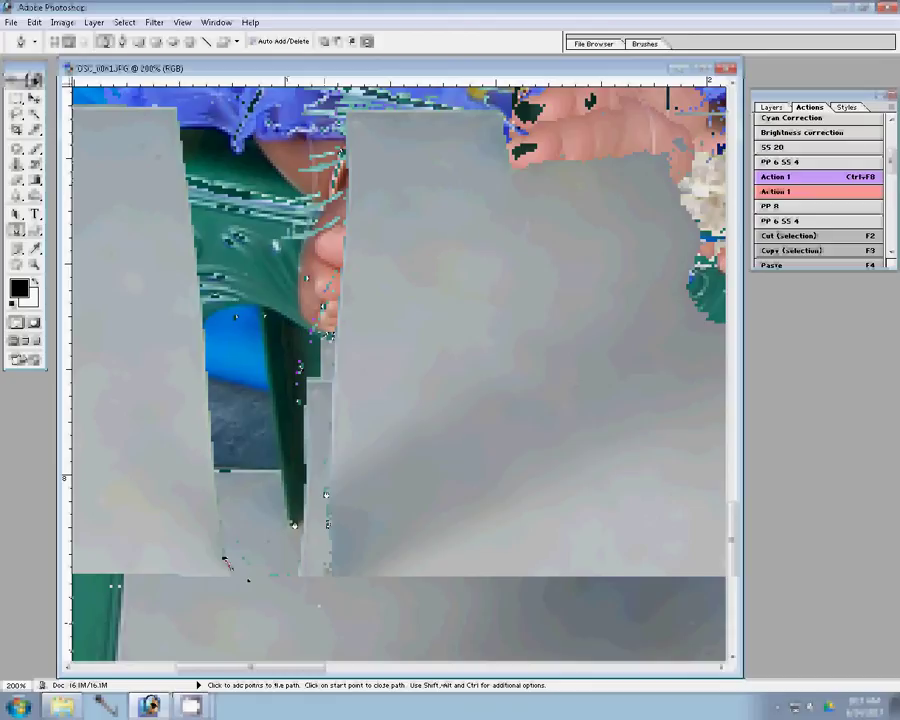
{"action": "left_click_drag", "start_coordinate": [227, 562], "coordinate": [305, 444]}
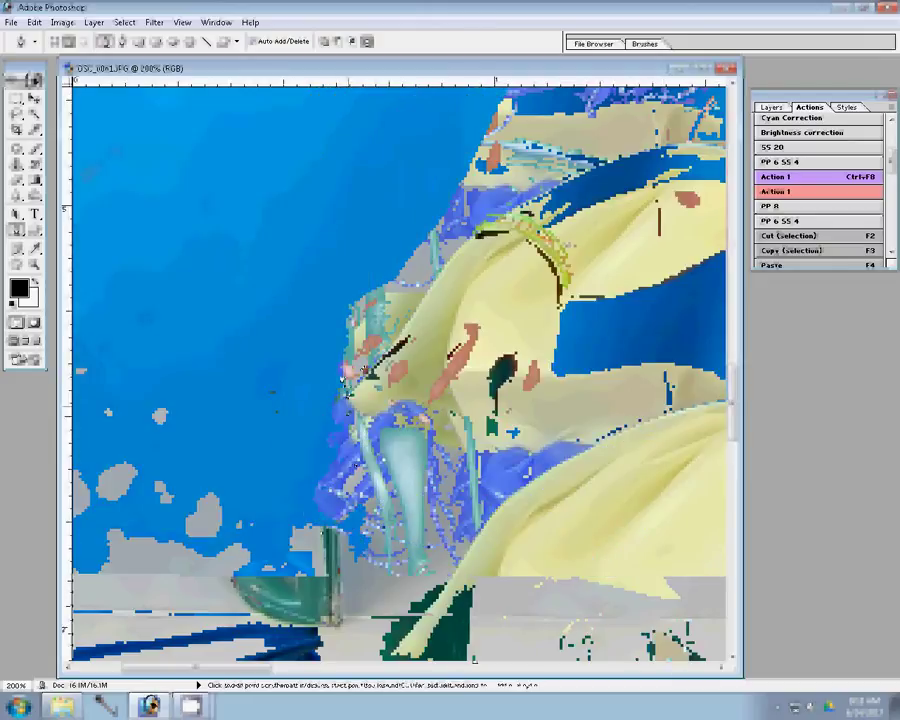
Add outline anchors along the top of the baby's hand and across the baby's hair.
{"action": "left_click", "coordinate": [385, 290]}
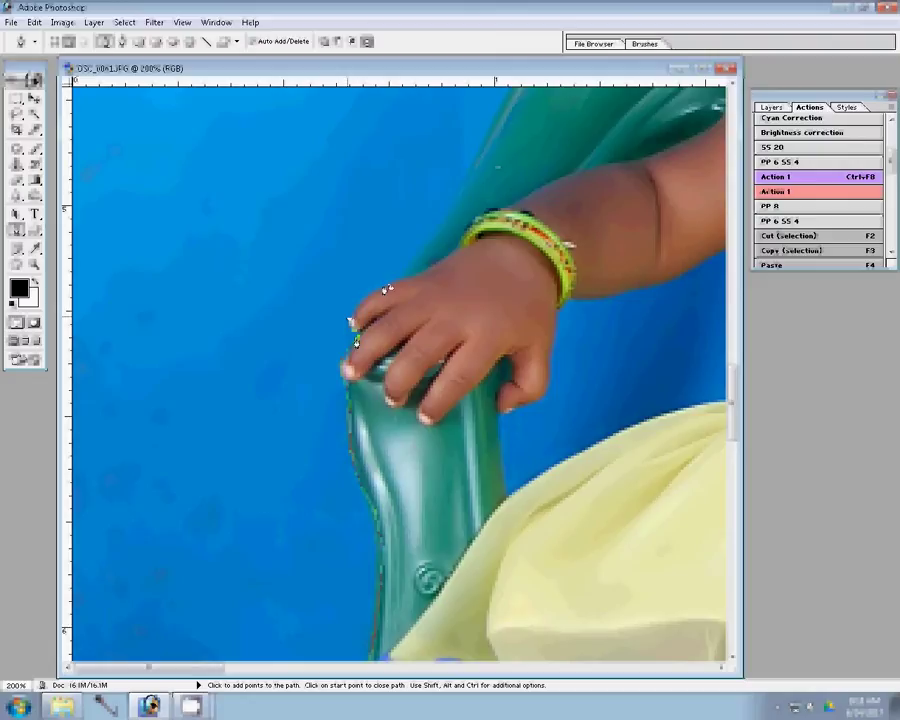
{"action": "left_click", "coordinate": [425, 276]}
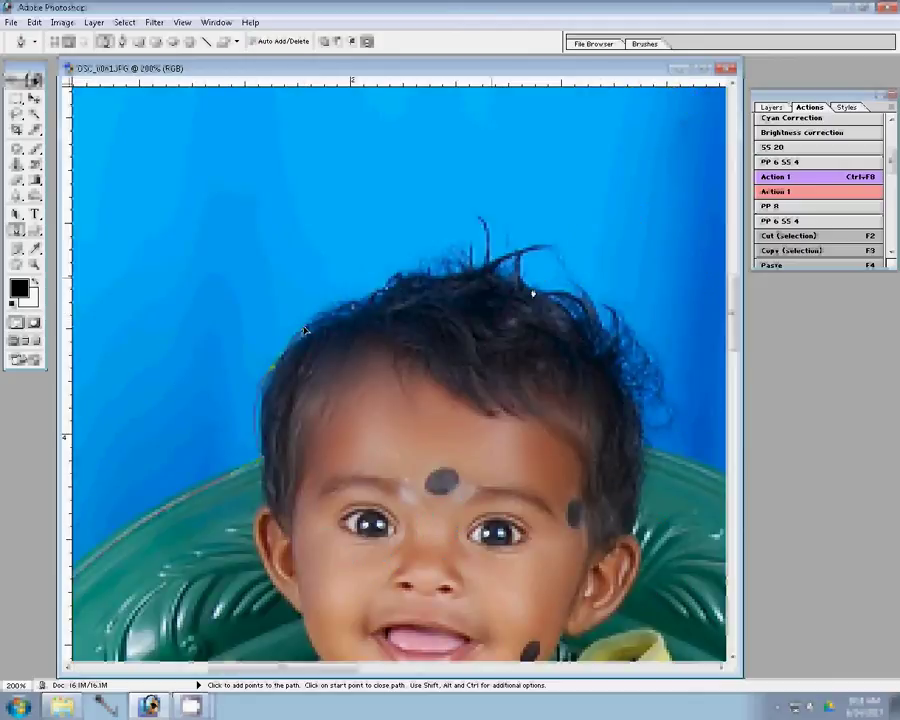
{"action": "left_click", "coordinate": [567, 300]}
{"action": "left_click", "coordinate": [603, 352]}
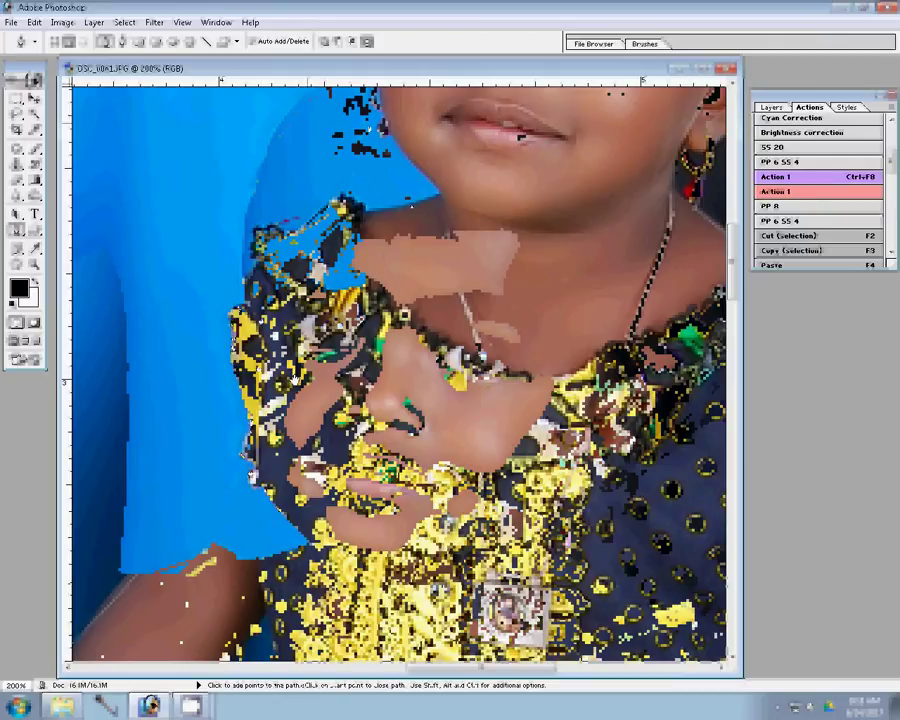
Convert the outline path to a selection, copy it to Layer 1, and hide the Background.
{"action": "right_click", "coordinate": [406, 244]}
{"action": "left_click", "coordinate": [452, 309]}
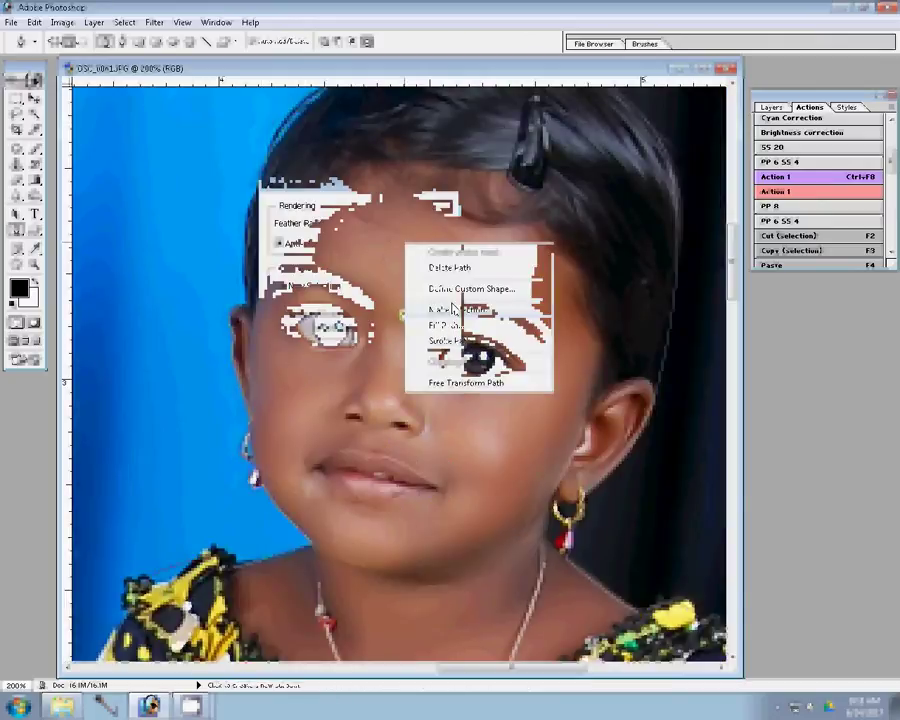
{"action": "key", "text": "Return"}
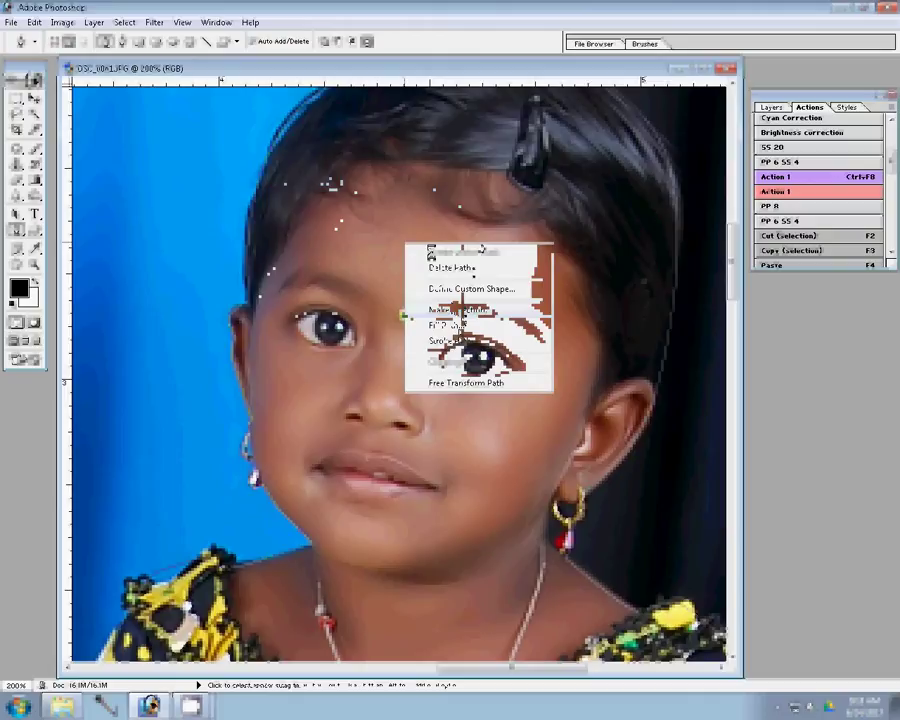
{"action": "key", "text": "ctrl+j"}
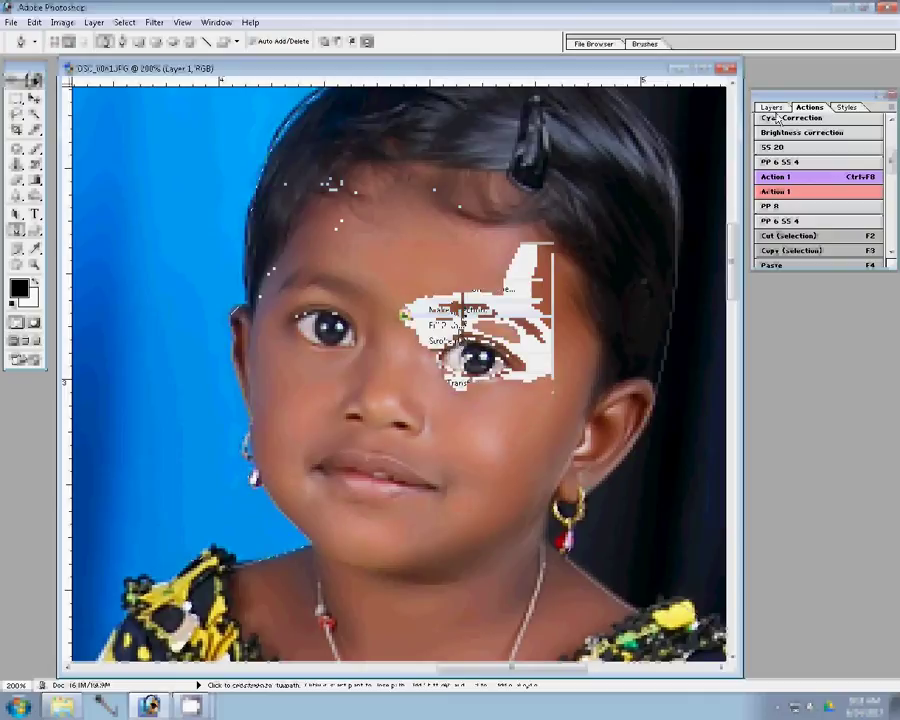
{"action": "key", "text": "shift+p"}
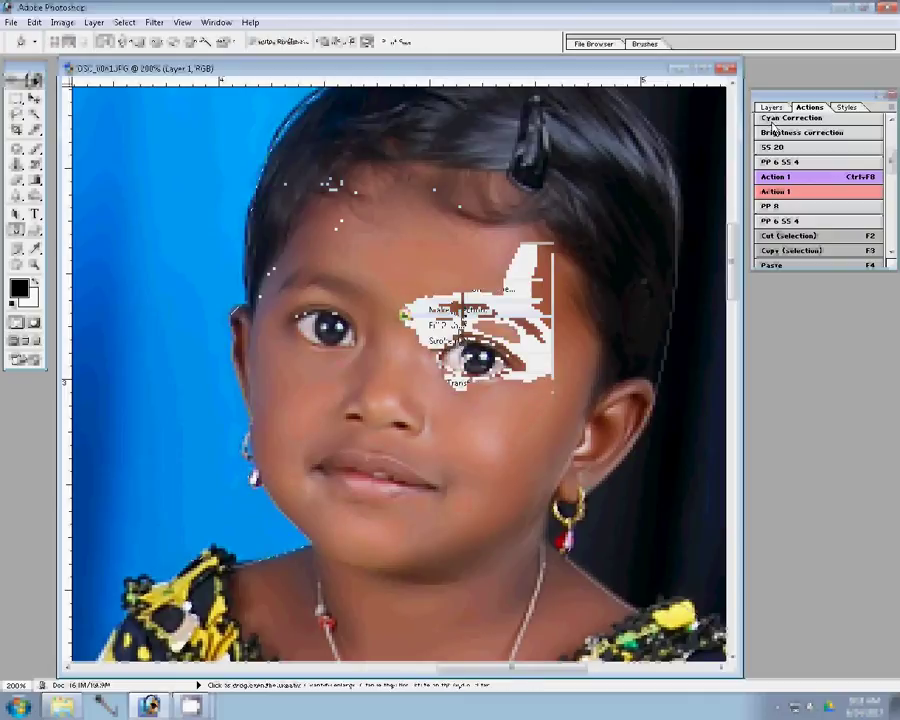
{"action": "left_click", "coordinate": [788, 177]}
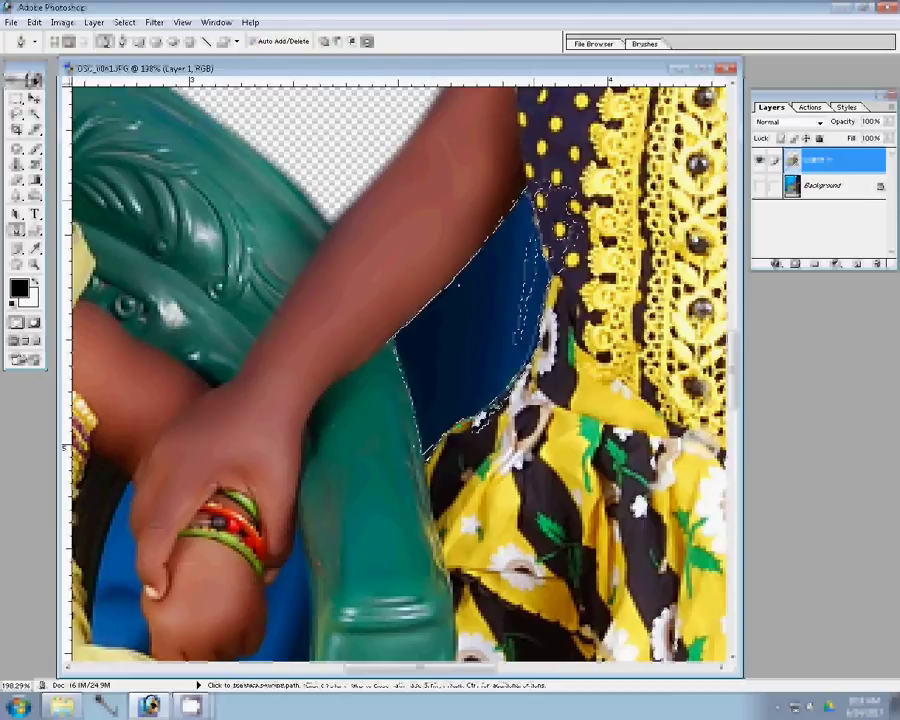
Delete the blue cloth between arm and dress and trace a new path around the arm and hand.
{"action": "key", "text": "Delete"}
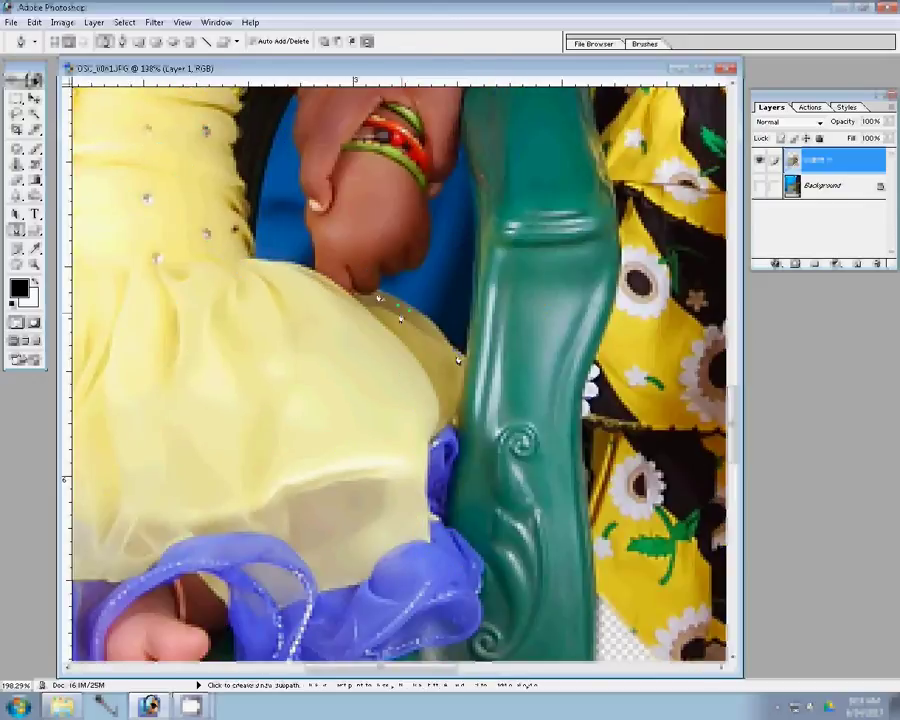
{"action": "left_click", "coordinate": [425, 248]}
{"action": "left_click", "coordinate": [431, 222]}
{"action": "left_click", "coordinate": [437, 207]}
{"action": "left_click", "coordinate": [447, 183]}
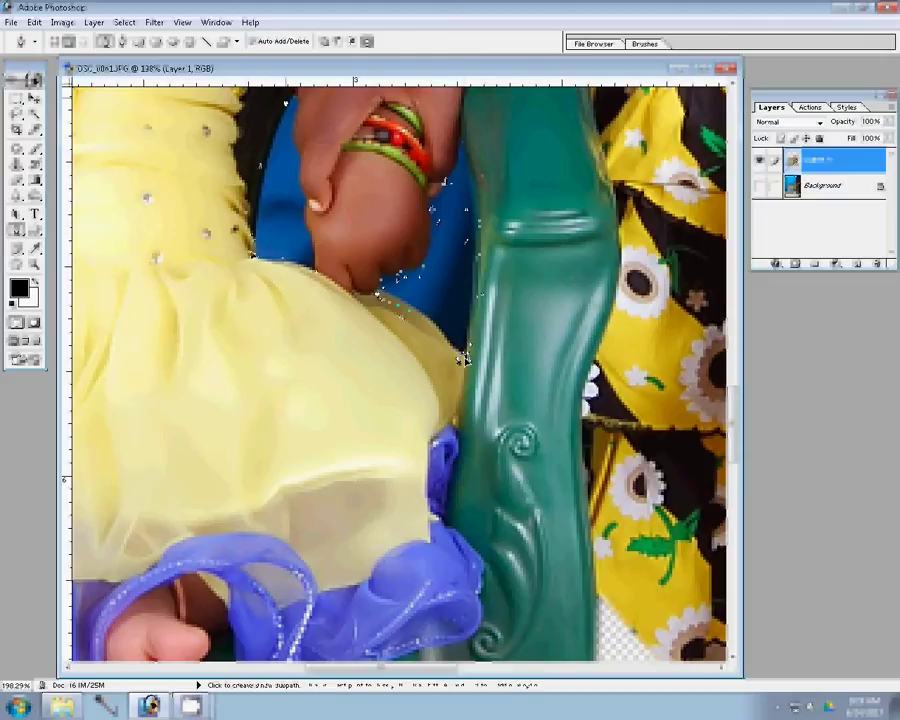
{"action": "left_click", "coordinate": [301, 163]}
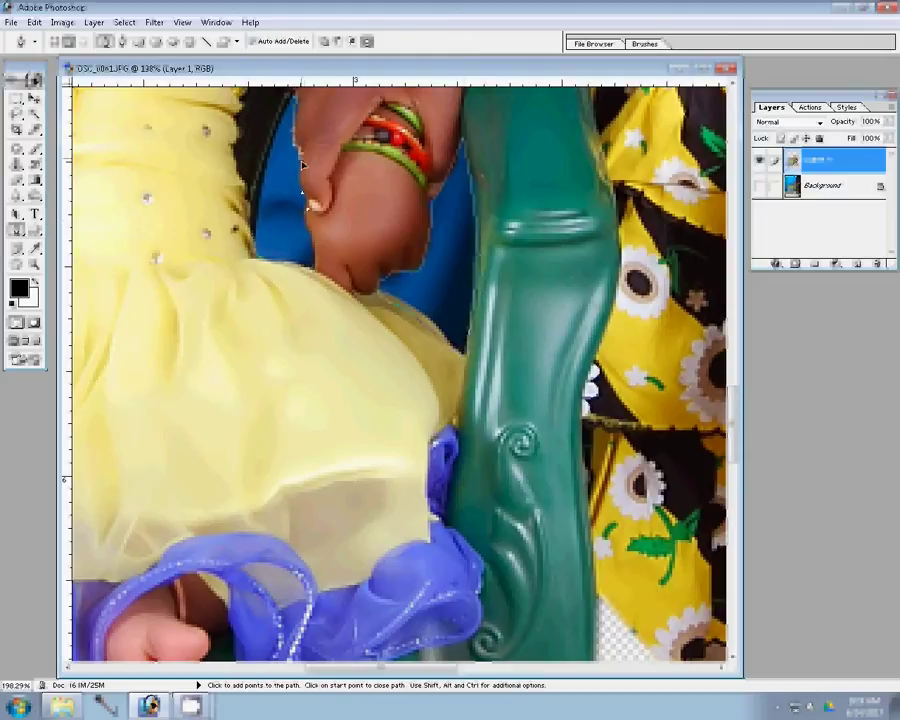
Turn the arm path into a selection and delete the backdrop around the hand and arm.
{"action": "right_click", "coordinate": [250, 152]}
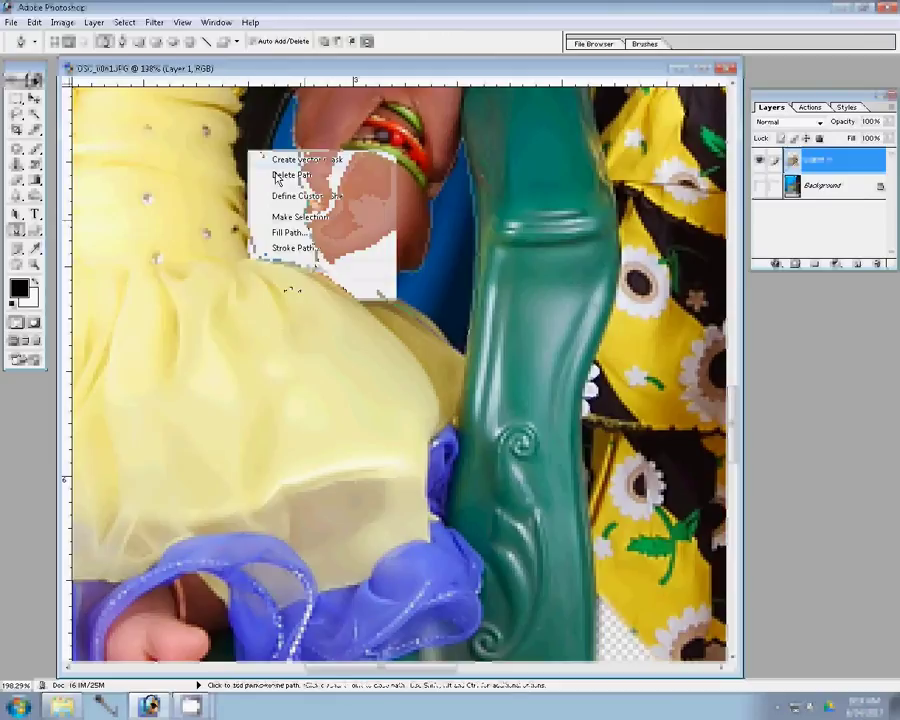
{"action": "left_click", "coordinate": [299, 216]}
{"action": "key", "text": "Return"}
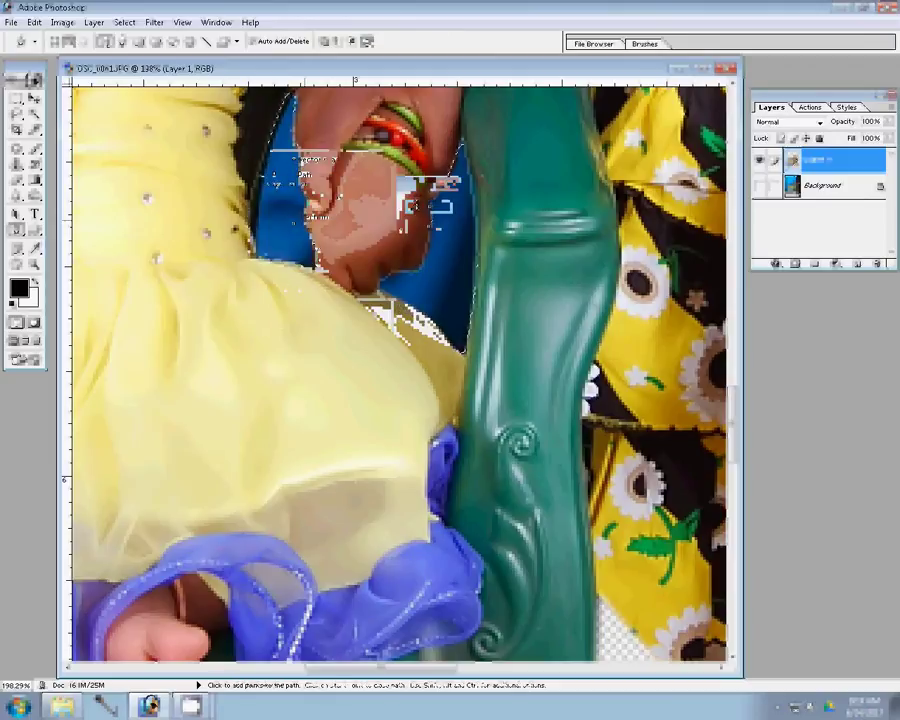
{"action": "key", "text": "Delete"}
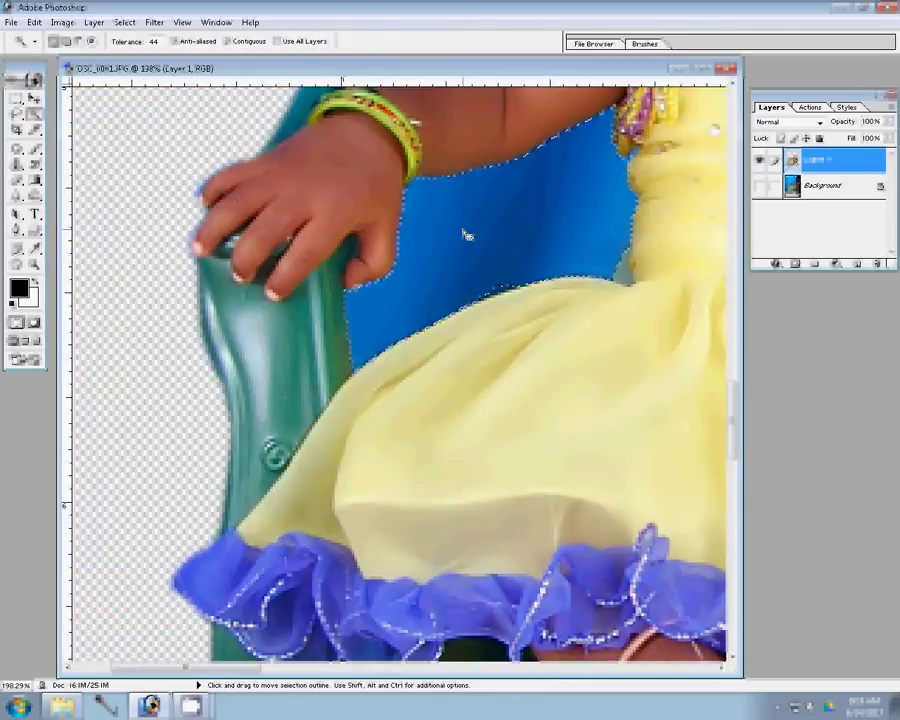
Feather the current selection and delete the remaining blue background.
{"action": "right_click", "coordinate": [465, 235]}
{"action": "left_click", "coordinate": [499, 358]}
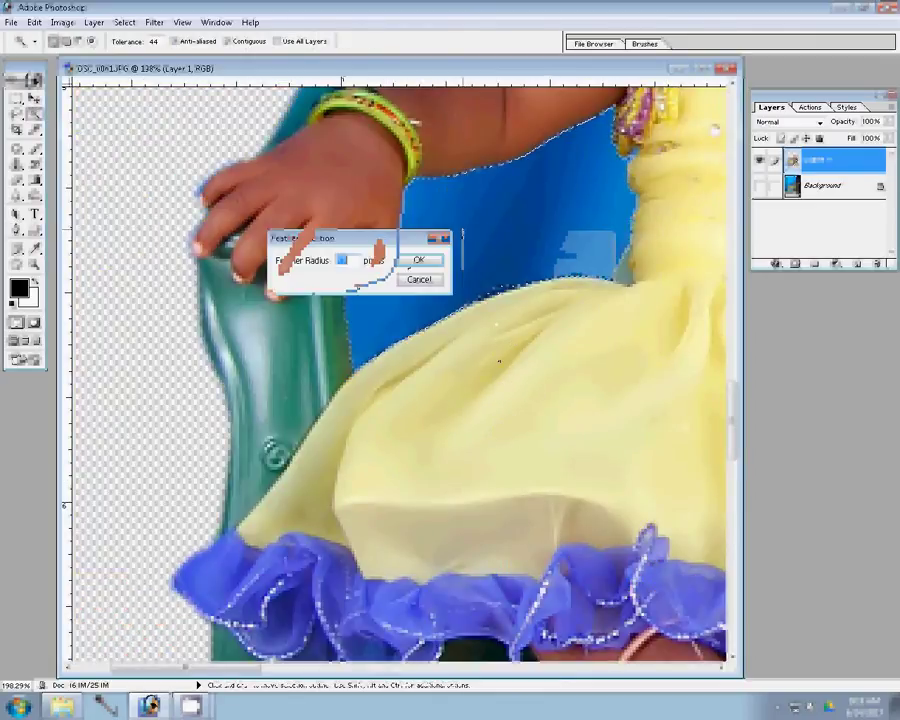
{"action": "left_click", "coordinate": [408, 264]}
{"action": "key", "text": "Delete"}
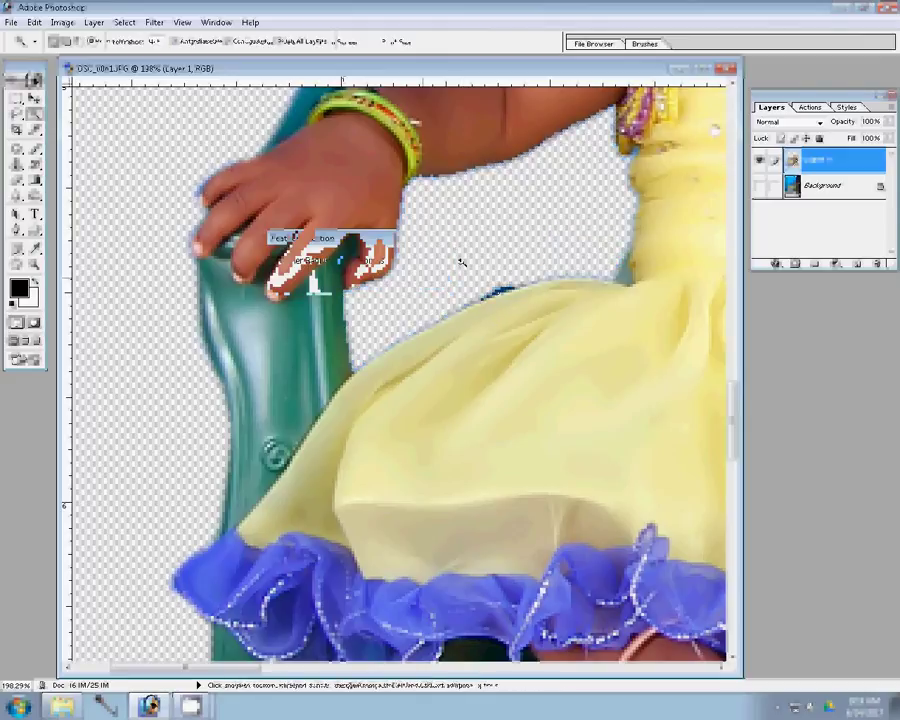
Zoom out so the whole cut-out image fits in the window.
{"action": "left_click", "coordinate": [497, 272]}
{"action": "key", "text": "z"}
{"action": "key", "text": "ctrl+0"}
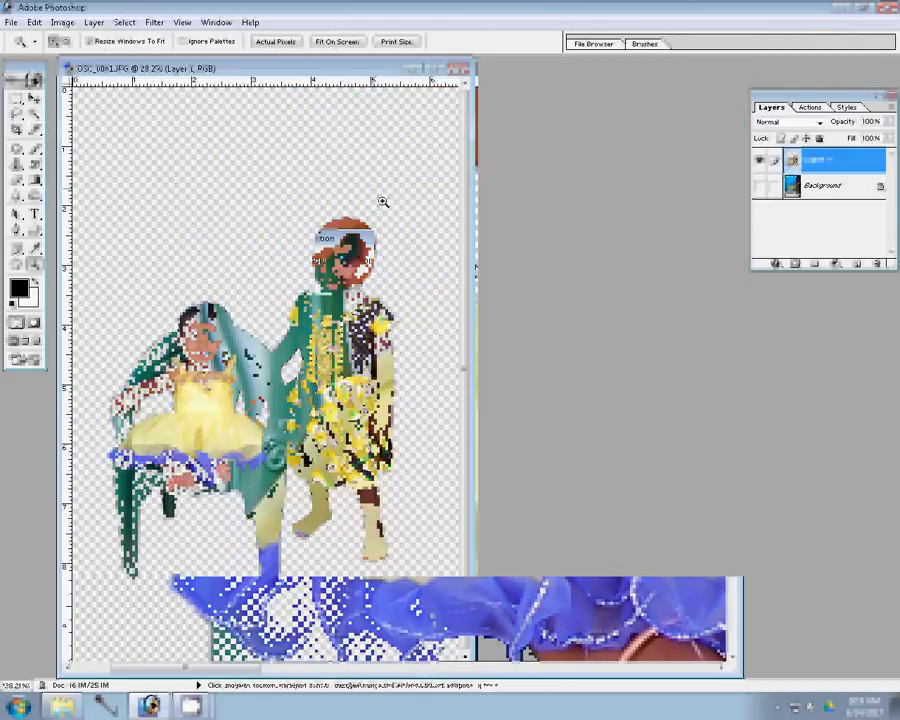
{"action": "left_click", "coordinate": [809, 107]}
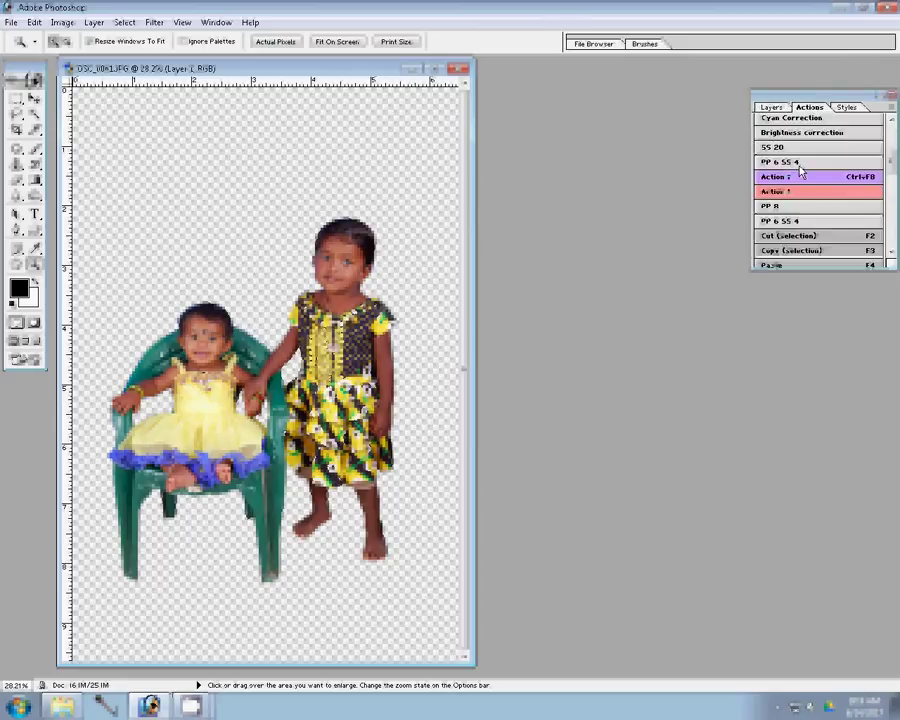
{"action": "scroll", "coordinate": [790, 168], "scroll_direction": "up", "scroll_amount": 3}
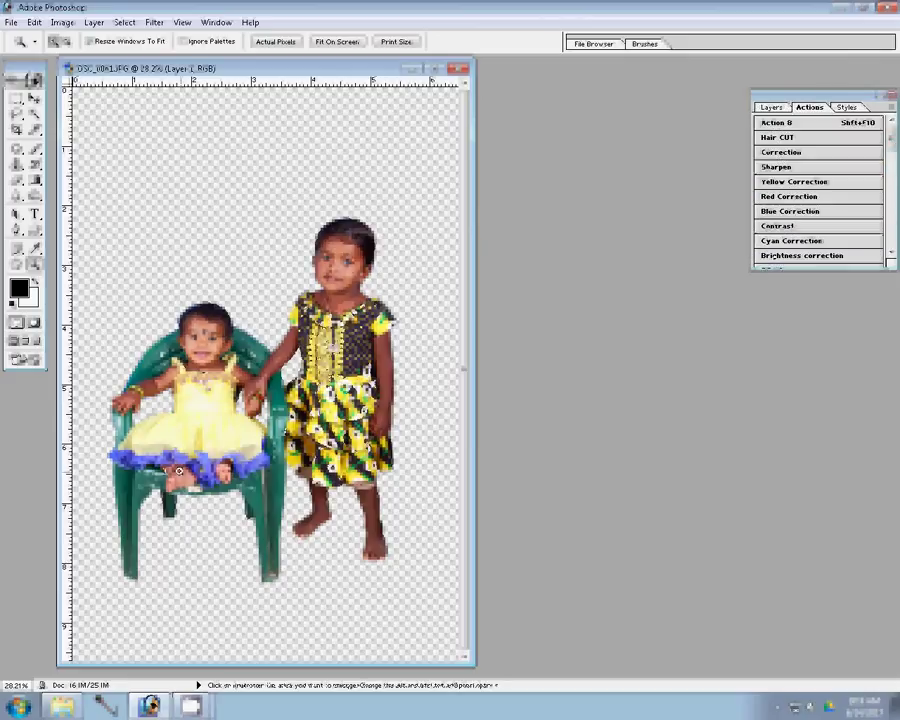
{"action": "key", "text": "ctrl"}
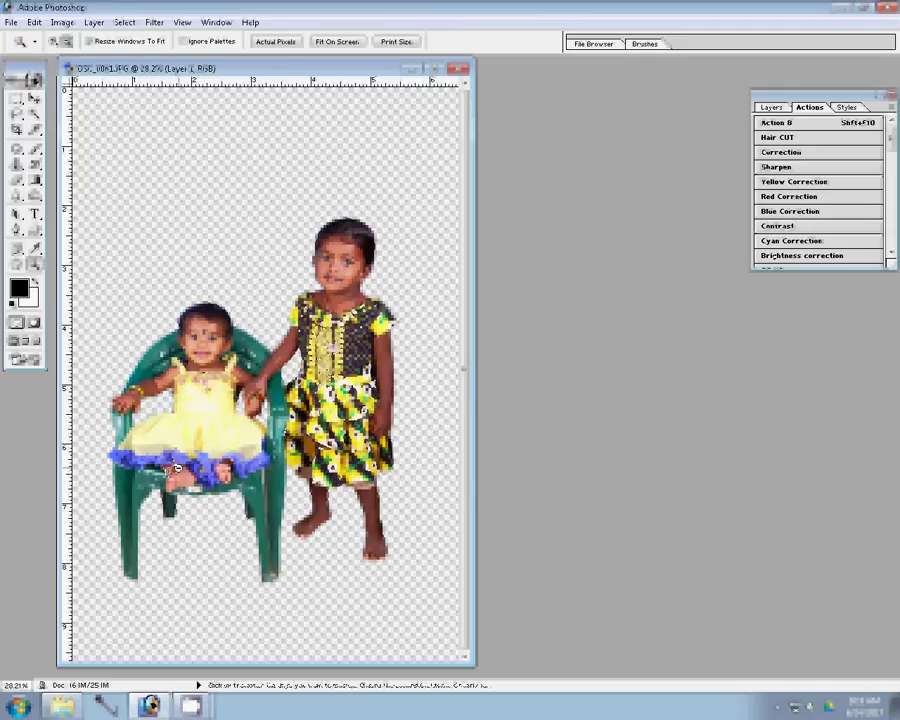
{"action": "left_click", "coordinate": [177, 467], "text": "alt"}
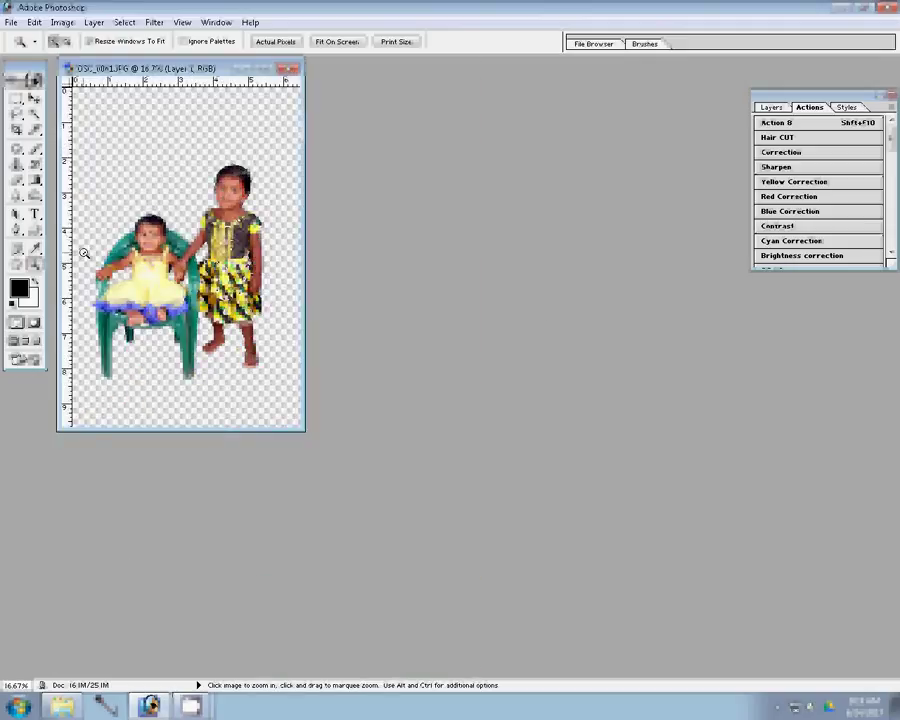
{"action": "key", "text": "super"}
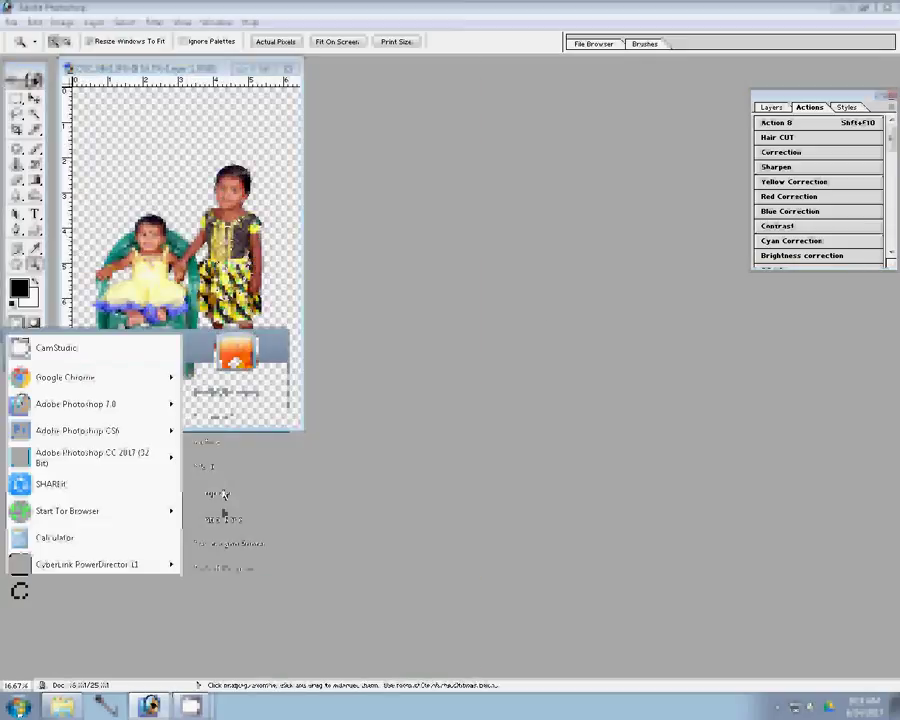
Browse to D:\M\w\12 in Explorer and select the lakeside park picture 502.
{"action": "left_click", "coordinate": [284, 563]}
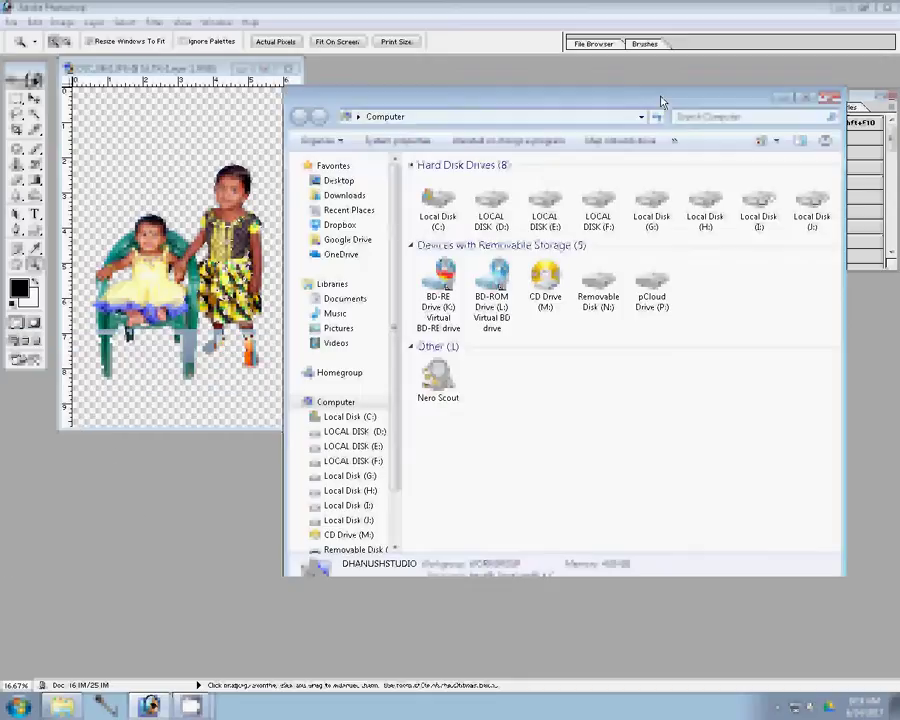
{"action": "left_click_drag", "start_coordinate": [660, 100], "coordinate": [500, 122]}
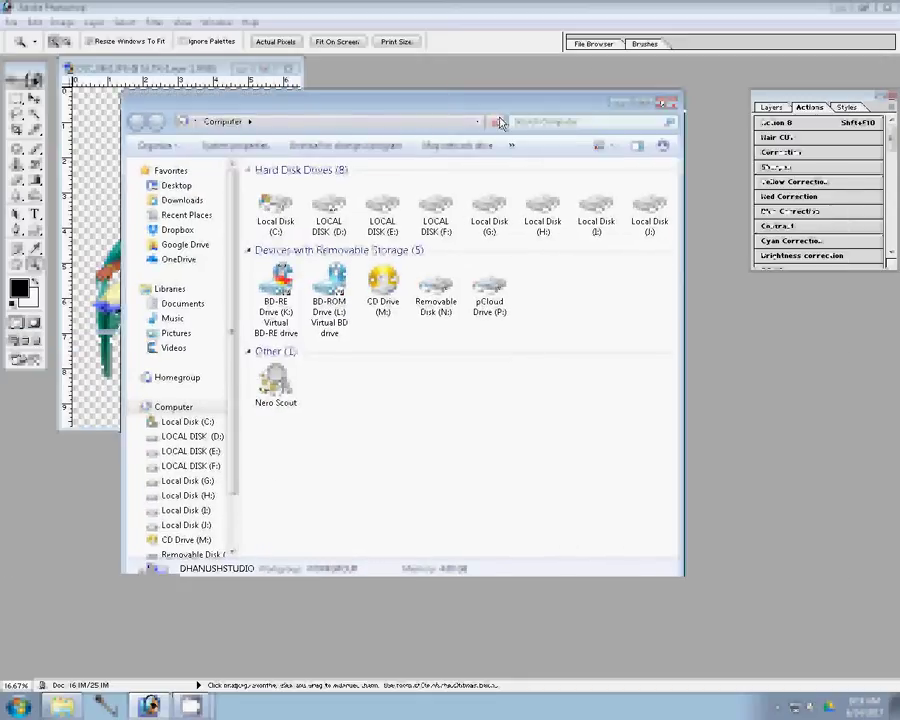
{"action": "left_click", "coordinate": [218, 437]}
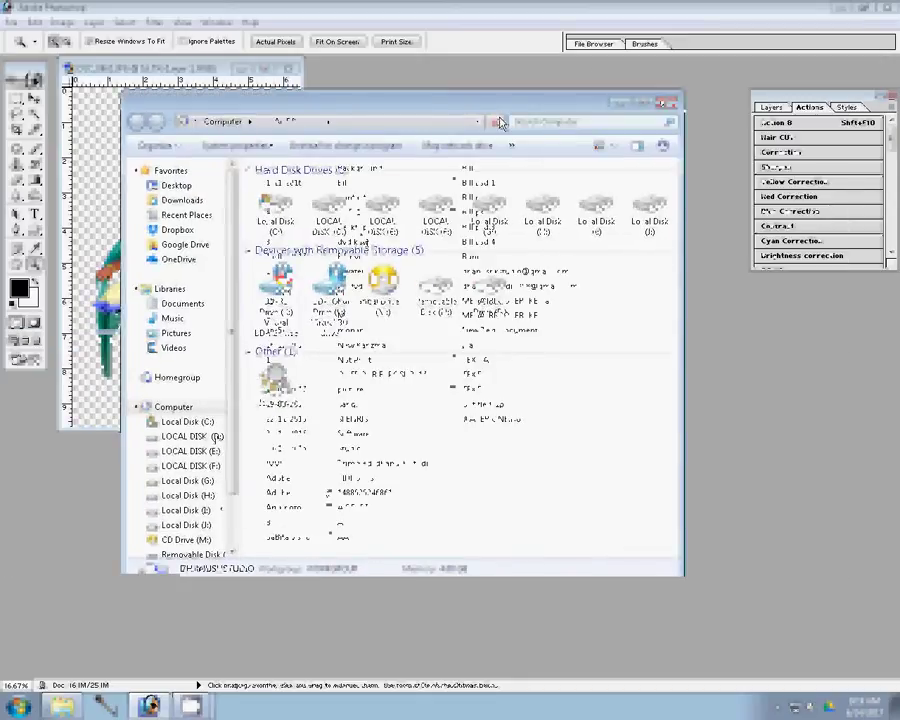
{"action": "left_click", "coordinate": [340, 320]}
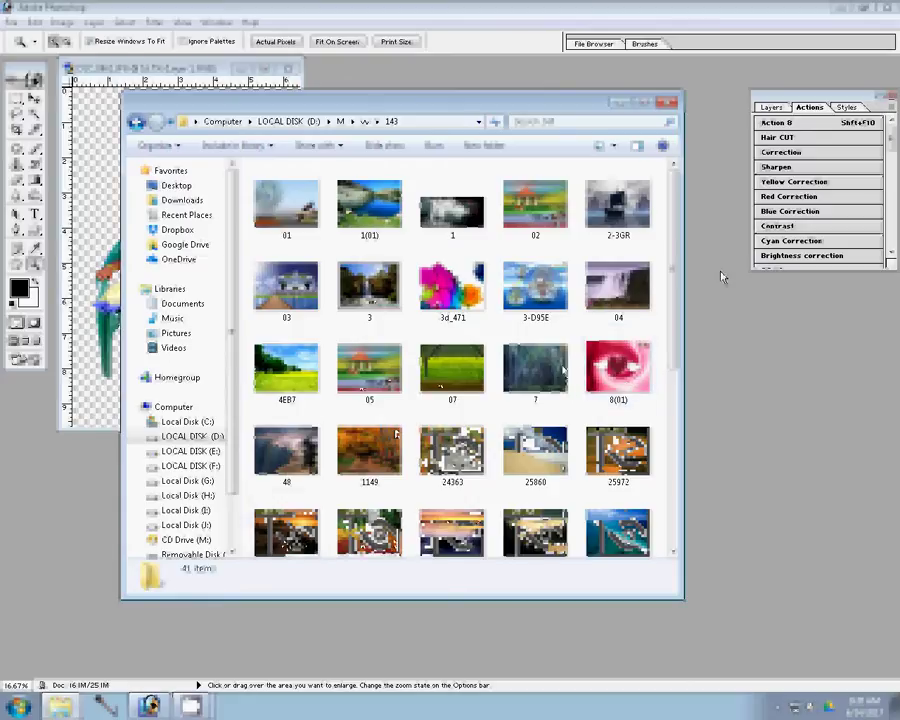
{"action": "left_click", "coordinate": [138, 122]}
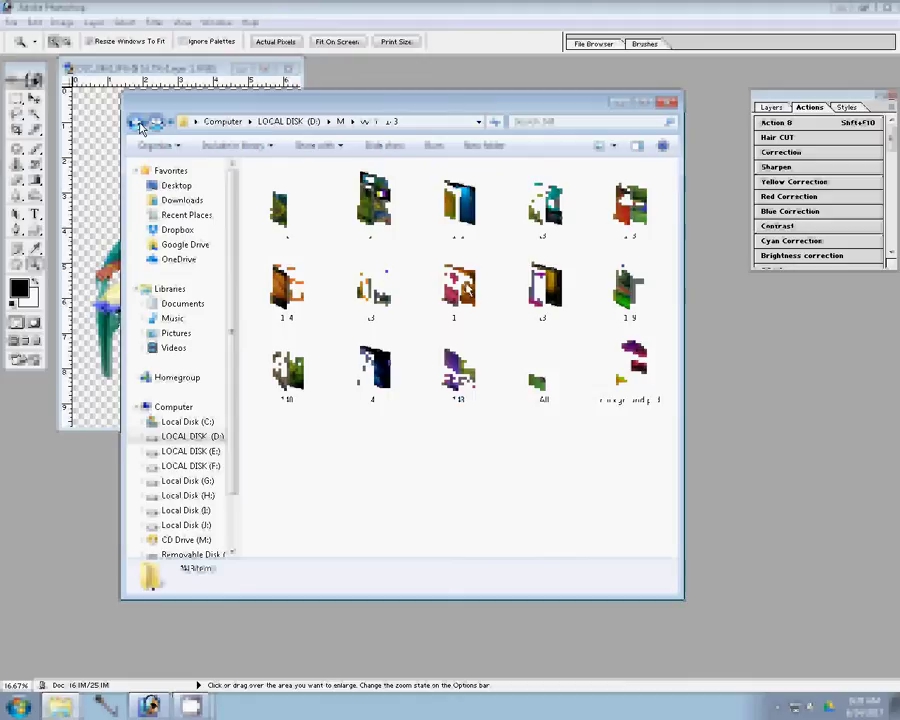
{"action": "left_click", "coordinate": [140, 127]}
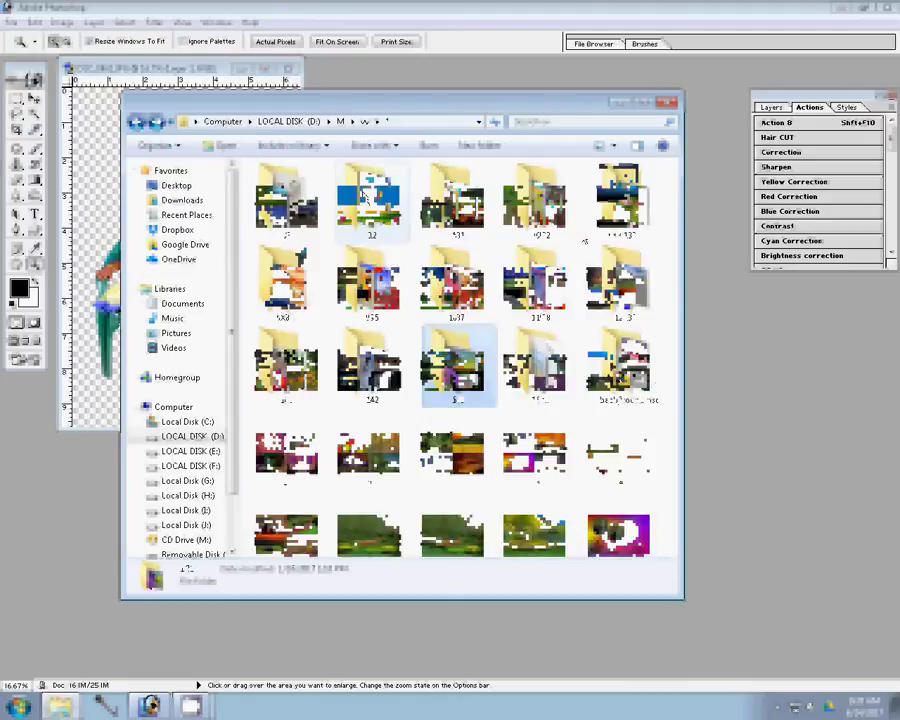
{"action": "double_click", "coordinate": [366, 197]}
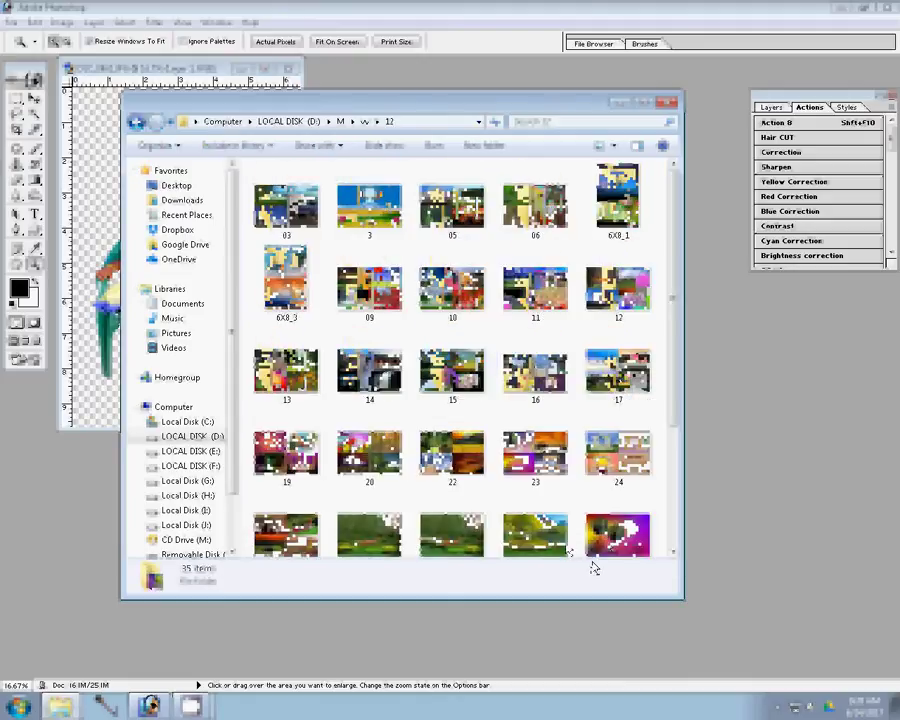
{"action": "left_click", "coordinate": [538, 548]}
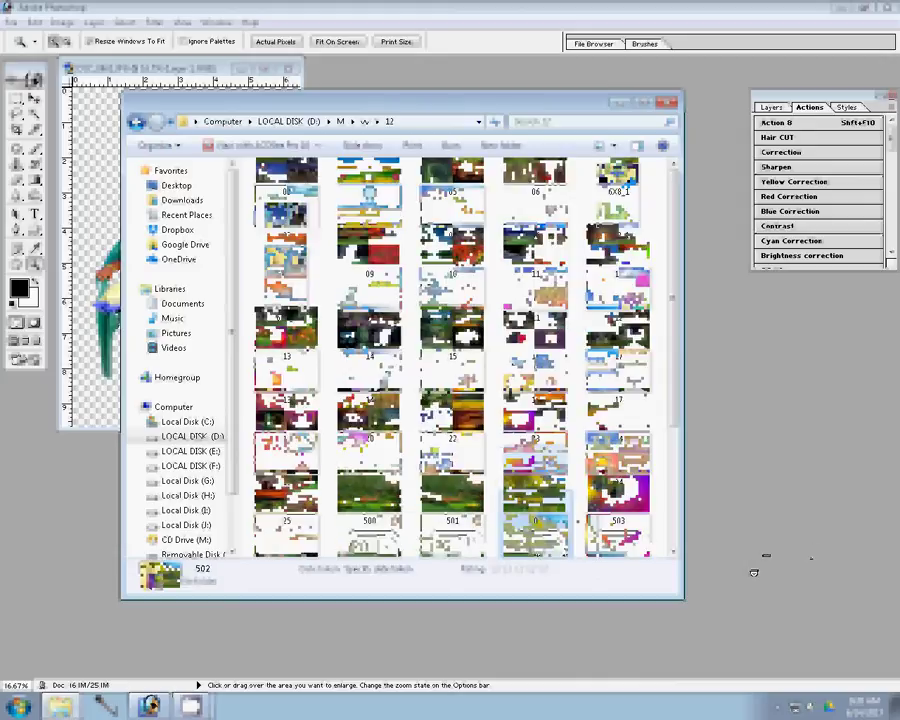
{"action": "scroll", "coordinate": [538, 548], "scroll_direction": "down", "scroll_amount": 1}
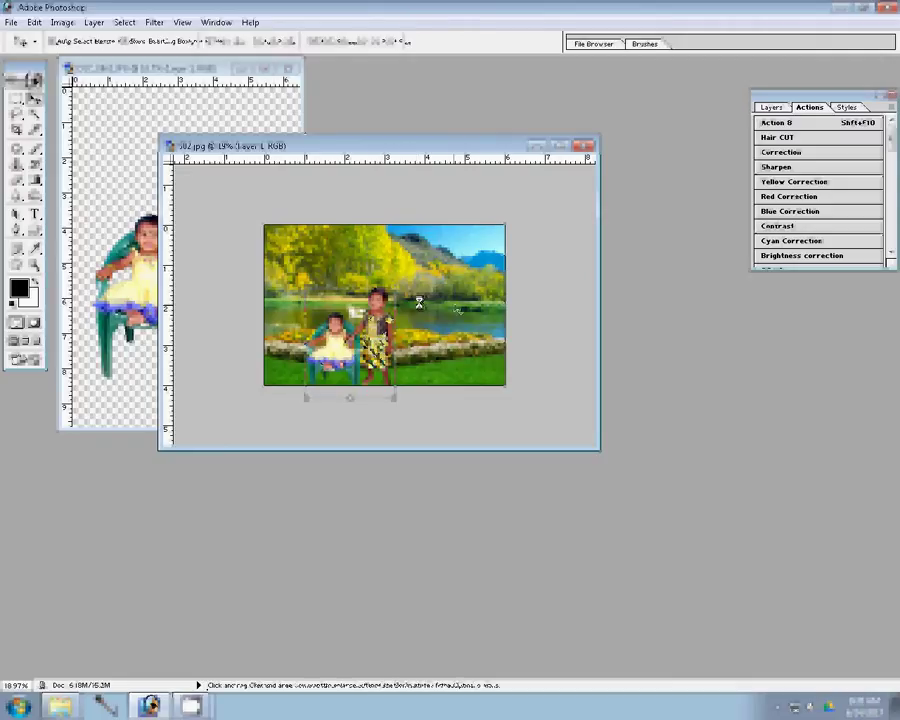
Scale up the children layer with Free Transform so they stand on the lower-right lawn.
{"action": "key", "text": "z"}
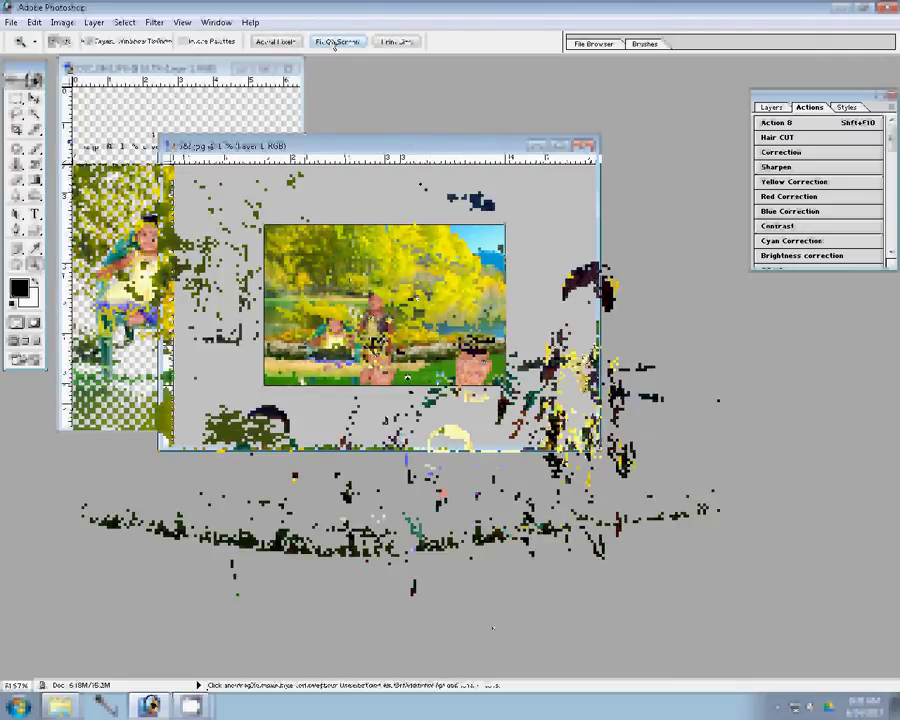
{"action": "key", "text": "ctrl+t"}
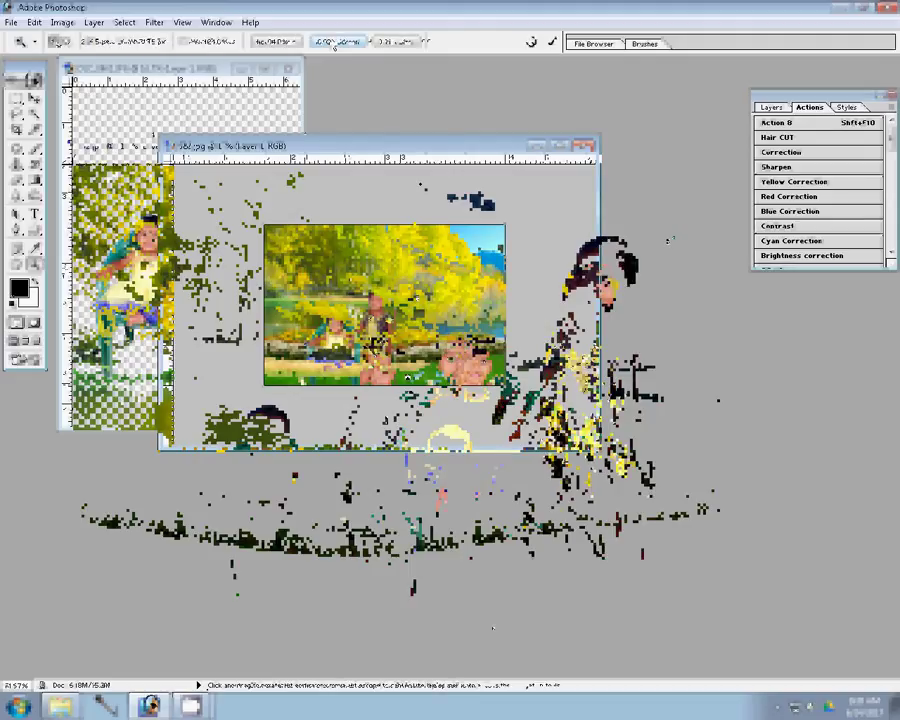
{"action": "key", "text": "Return"}
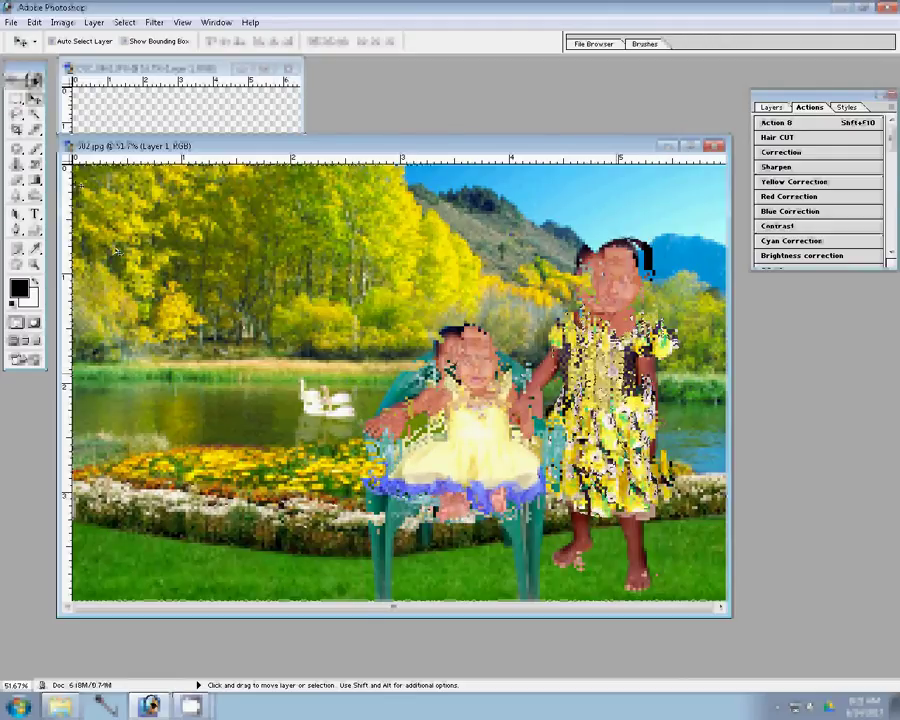
{"action": "left_click", "coordinate": [16, 99]}
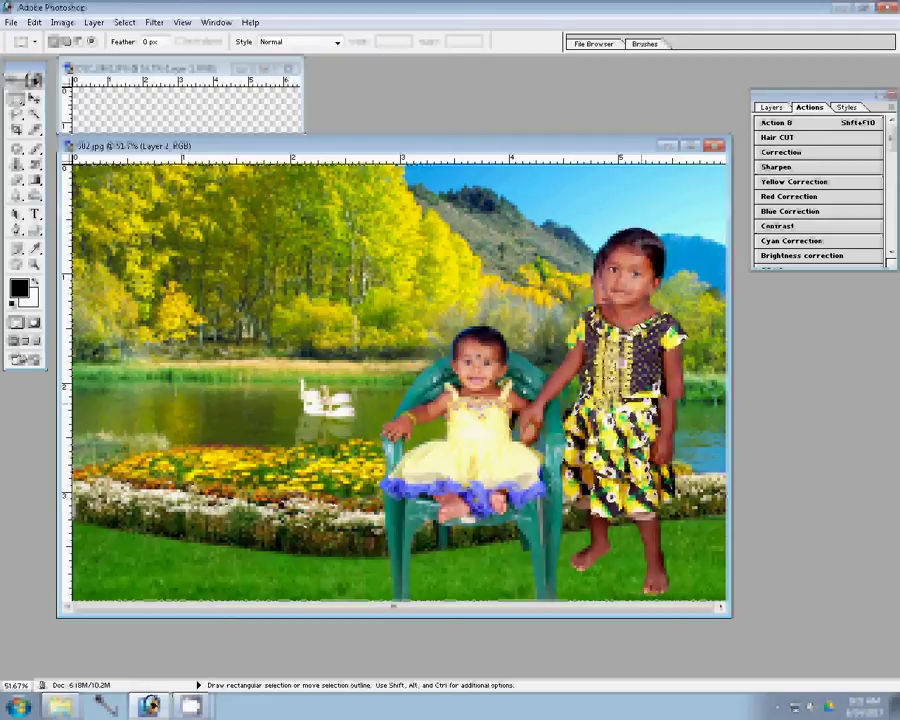
Move the girl's portrait layer over the left side of the lake and begin resizing it.
{"action": "left_click", "coordinate": [34, 99]}
{"action": "left_click_drag", "start_coordinate": [625, 320], "coordinate": [286, 237]}
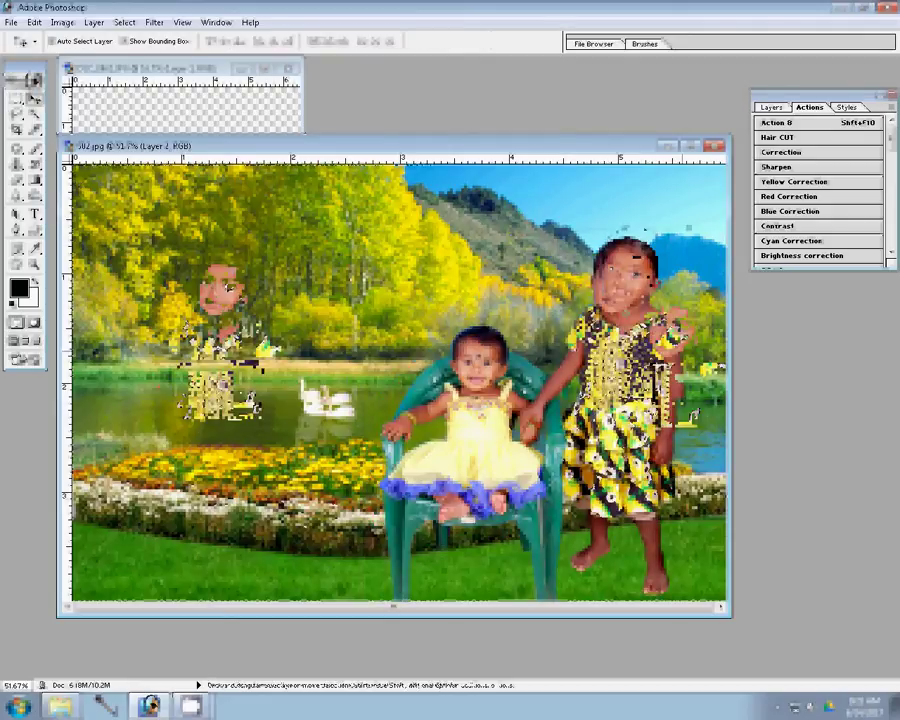
{"action": "key", "text": "ctrl+t"}
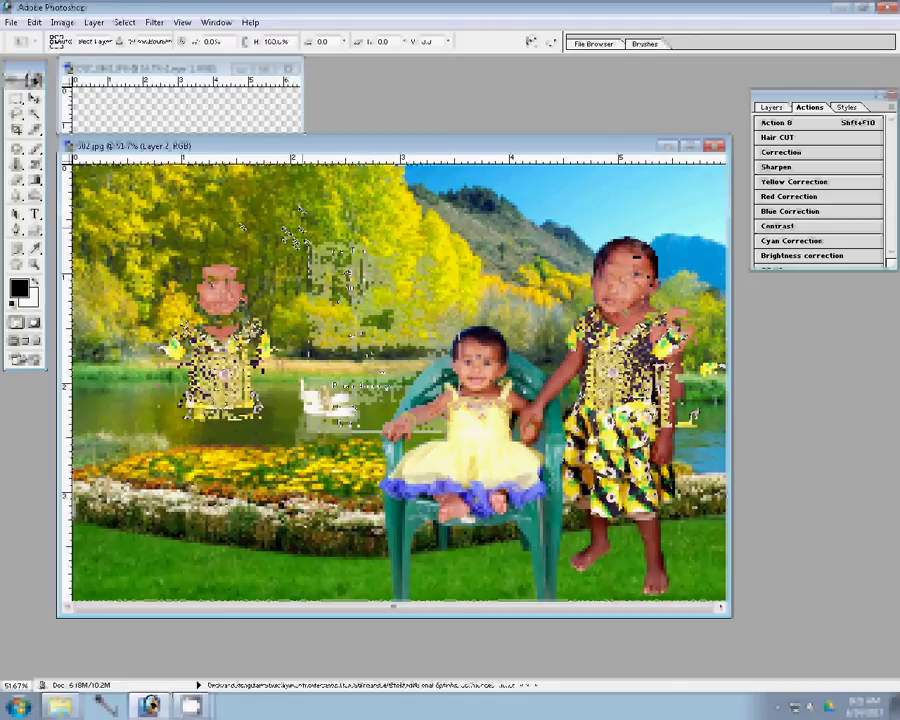
Erase the portrait's lower edge into the trees, transform it, and shift it toward the top-left.
{"action": "key", "text": "b"}
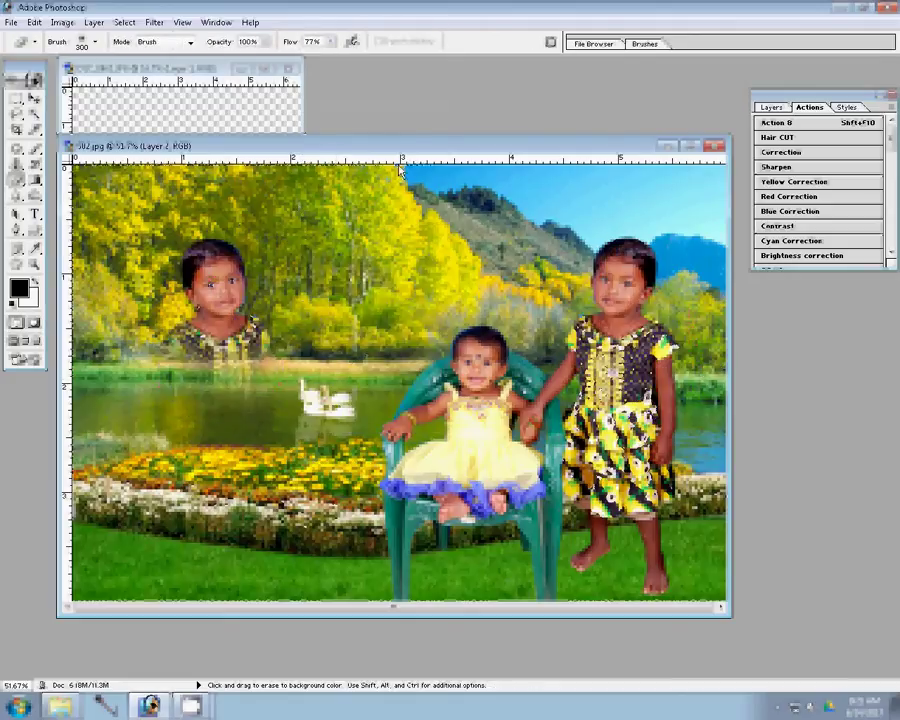
{"action": "key", "text": "v"}
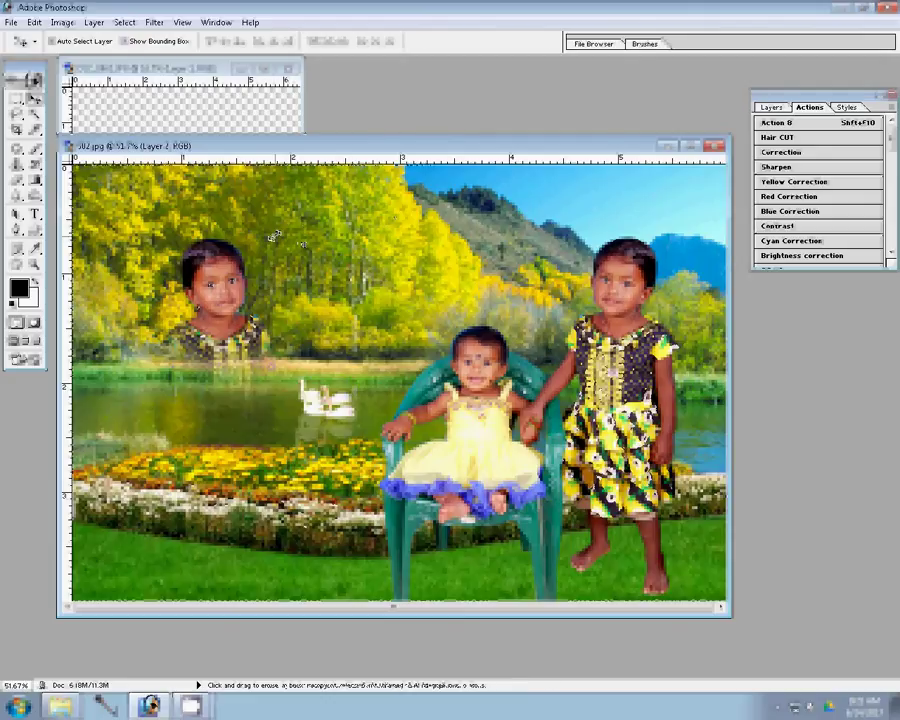
{"action": "key", "text": "ctrl+t"}
{"action": "key", "text": "Return"}
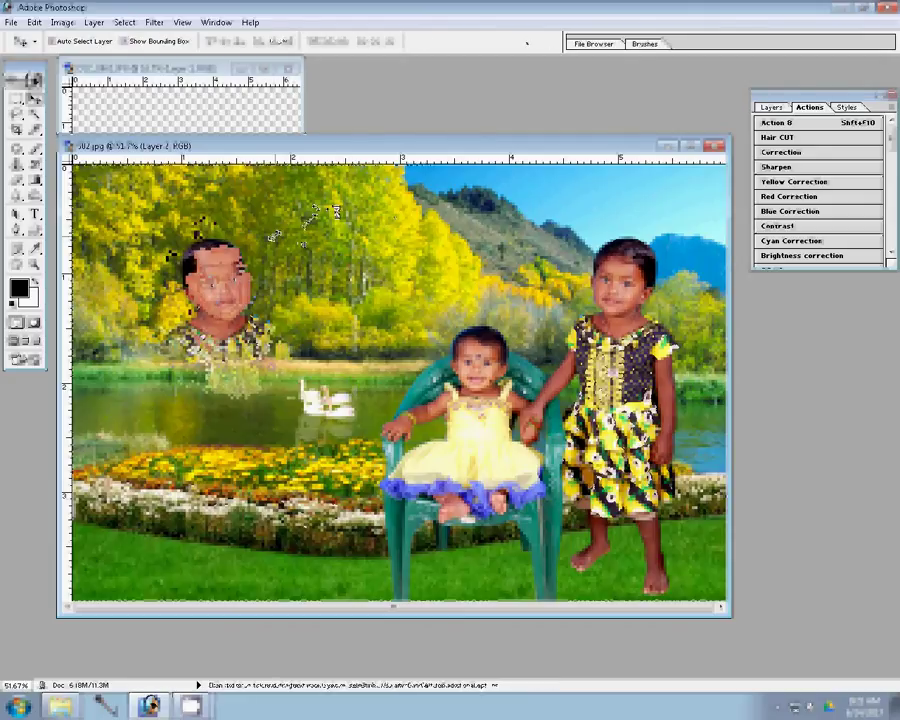
{"action": "left_click_drag", "start_coordinate": [215, 290], "coordinate": [200, 265]}
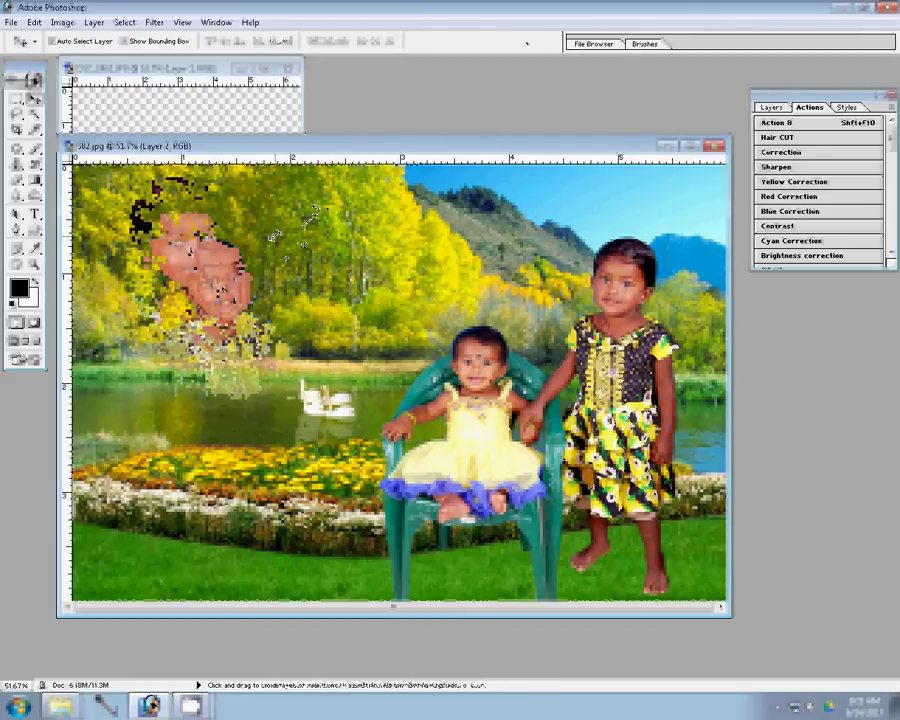
{"action": "key", "text": "u"}
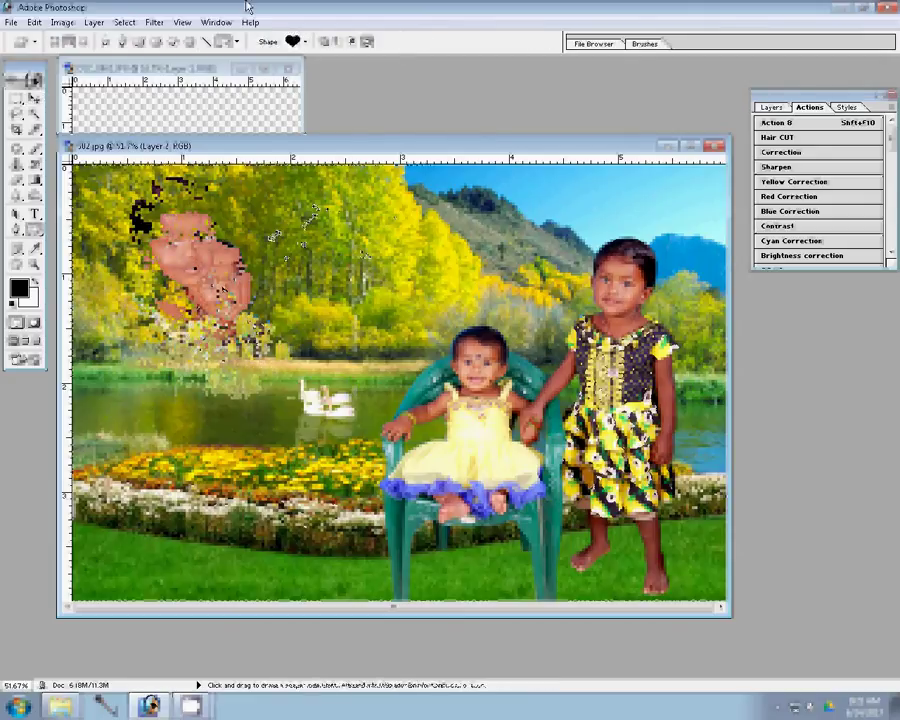
Draw a heart shape with a rainbow gradient style over the lake below the portrait.
{"action": "left_click", "coordinate": [55, 42]}
{"action": "left_click", "coordinate": [463, 42]}
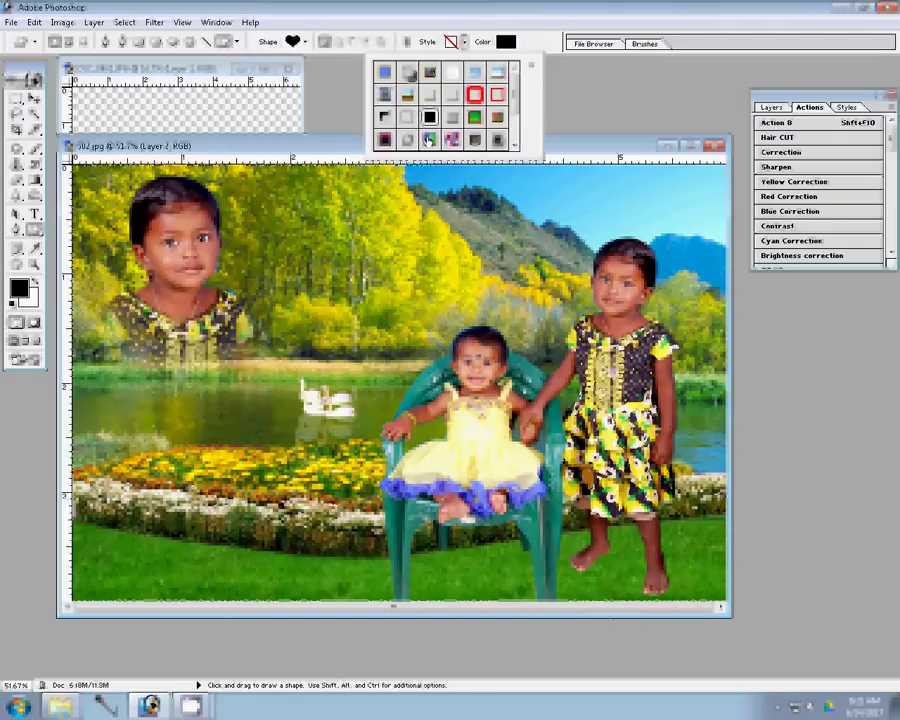
{"action": "double_click", "coordinate": [464, 117]}
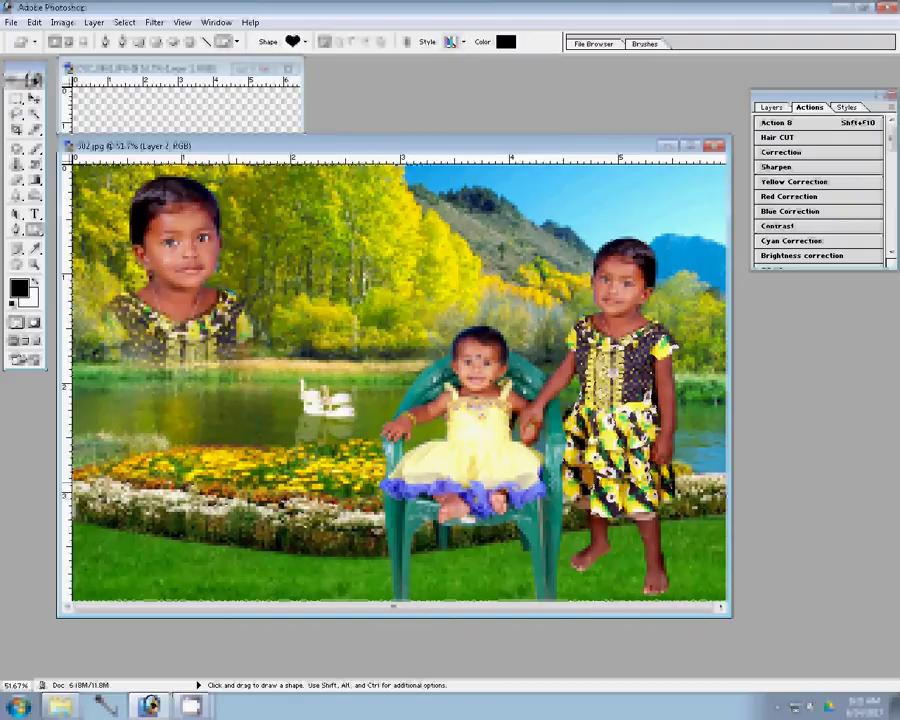
{"action": "left_click_drag", "start_coordinate": [127, 368], "coordinate": [285, 560]}
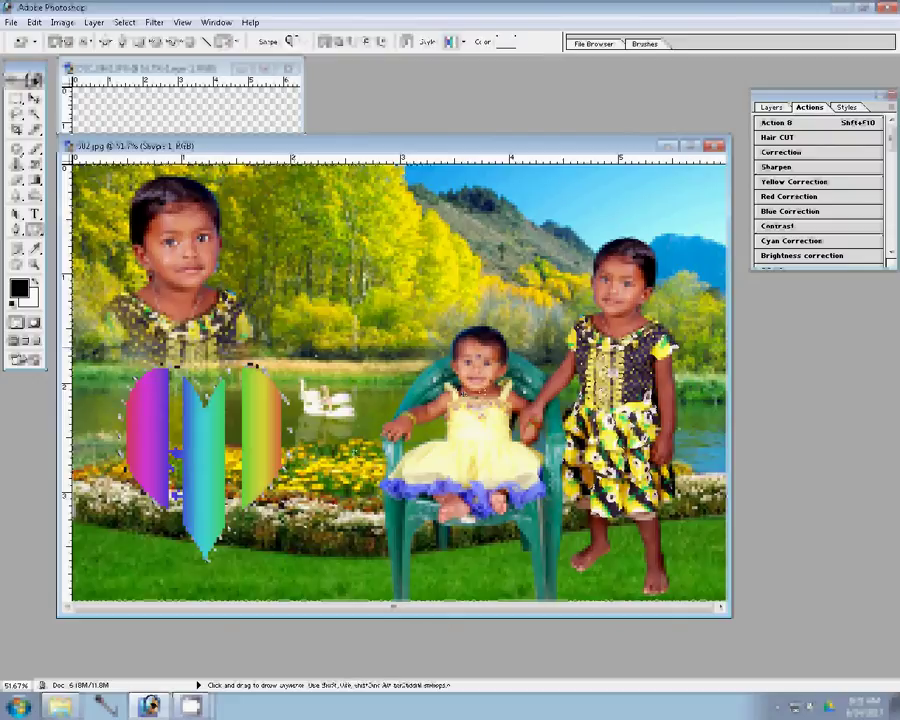
{"action": "key", "text": "l"}
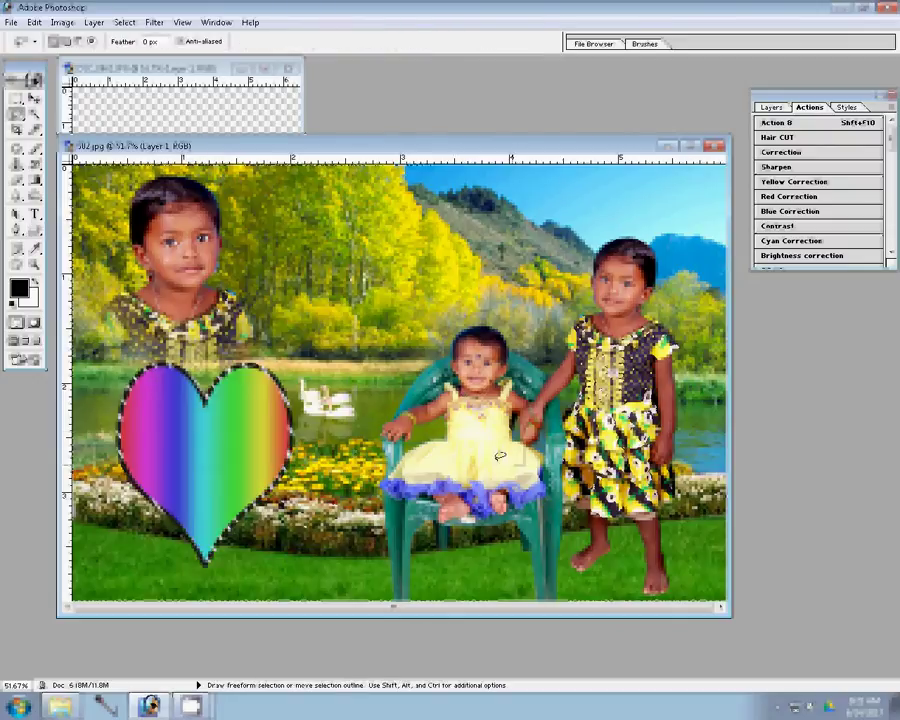
Feather the heart selection by 5 pixels.
{"action": "right_click", "coordinate": [492, 328]}
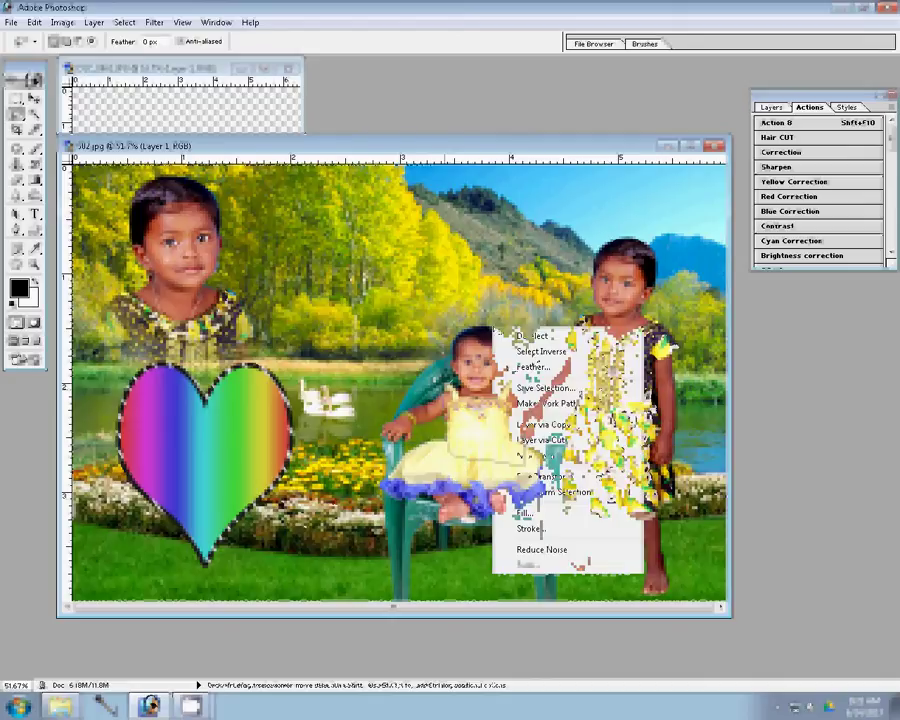
{"action": "left_click", "coordinate": [533, 367]}
{"action": "type", "text": "5"}
{"action": "key", "text": "Return"}
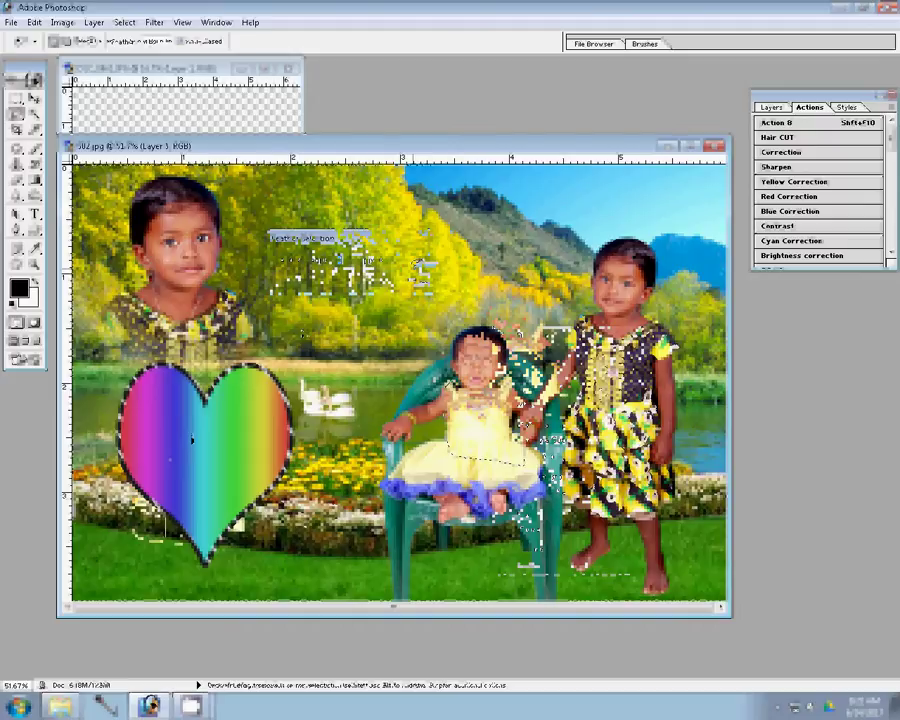
Paste the baby into the heart and brush her lower body into the rainbow.
{"action": "key", "text": "v"}
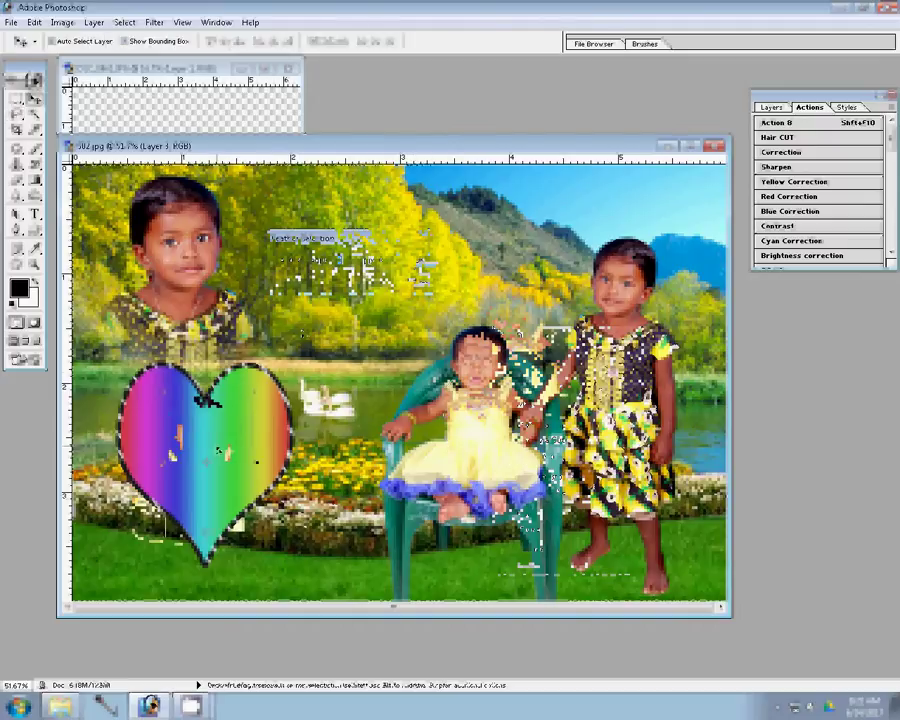
{"action": "key", "text": "ctrl+v"}
{"action": "key", "text": "b"}
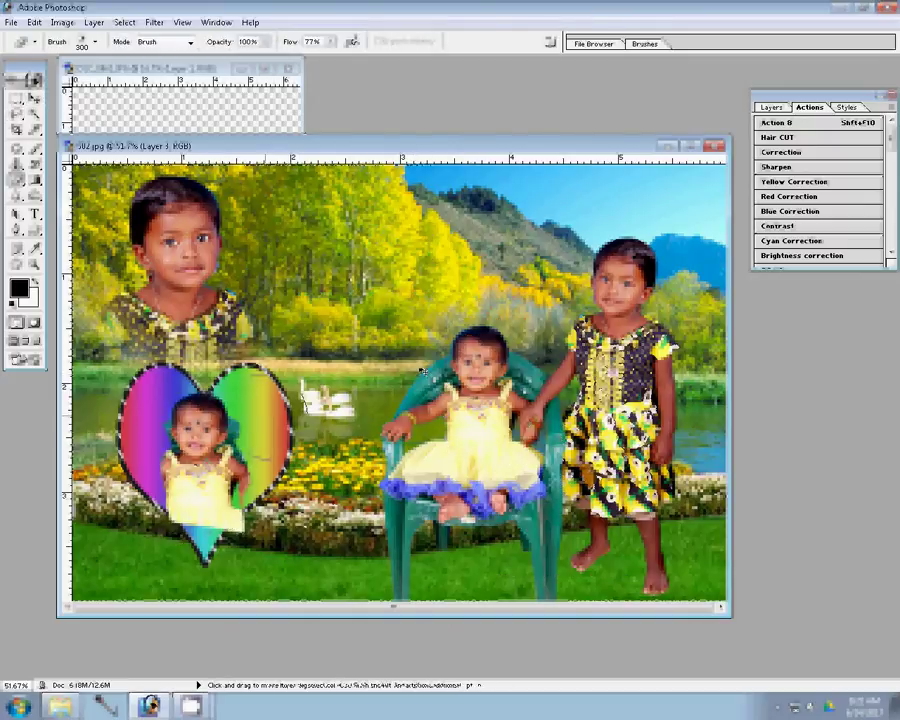
{"action": "left_click_drag", "start_coordinate": [175, 530], "coordinate": [235, 530]}
{"action": "left_click_drag", "start_coordinate": [165, 470], "coordinate": [195, 505]}
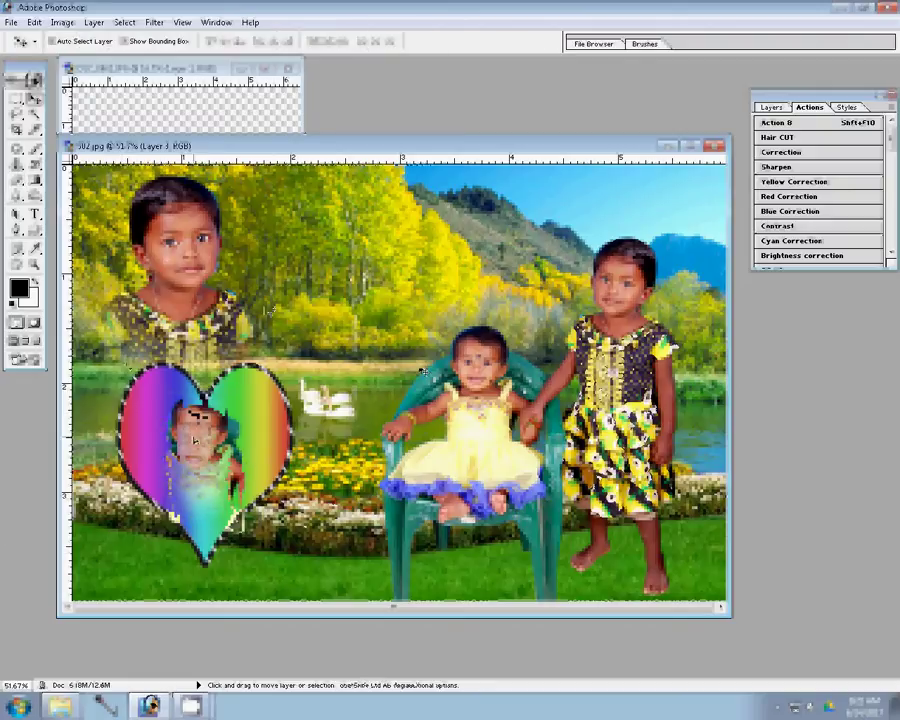
Check the image size, then choose folder 24 under C: > … > 0 as the save location.
{"action": "key", "text": "ctrl+alt+i"}
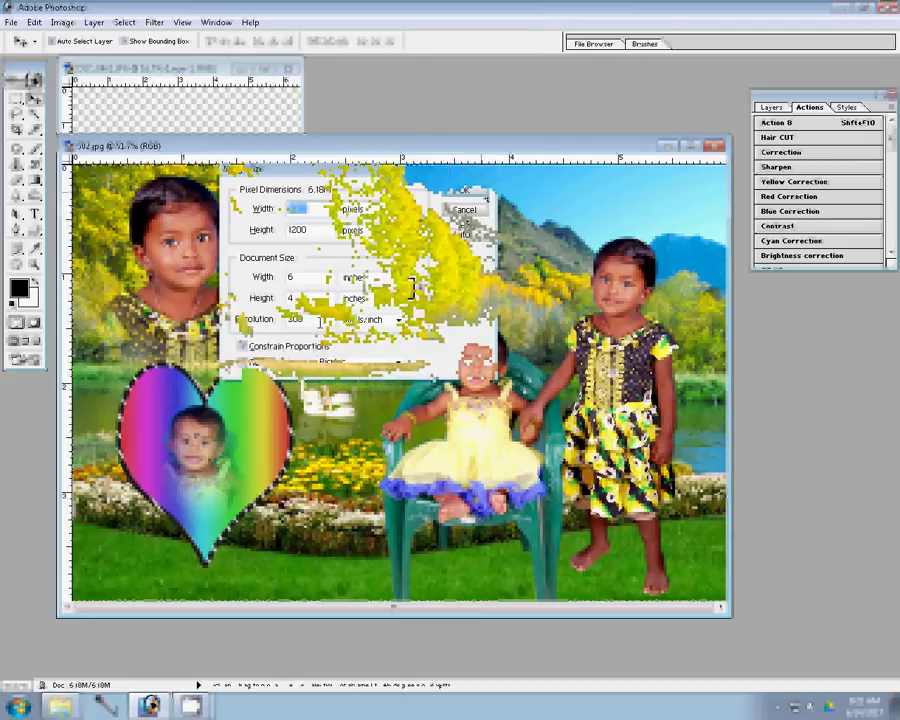
{"action": "key", "text": "ctrl+shift+s"}
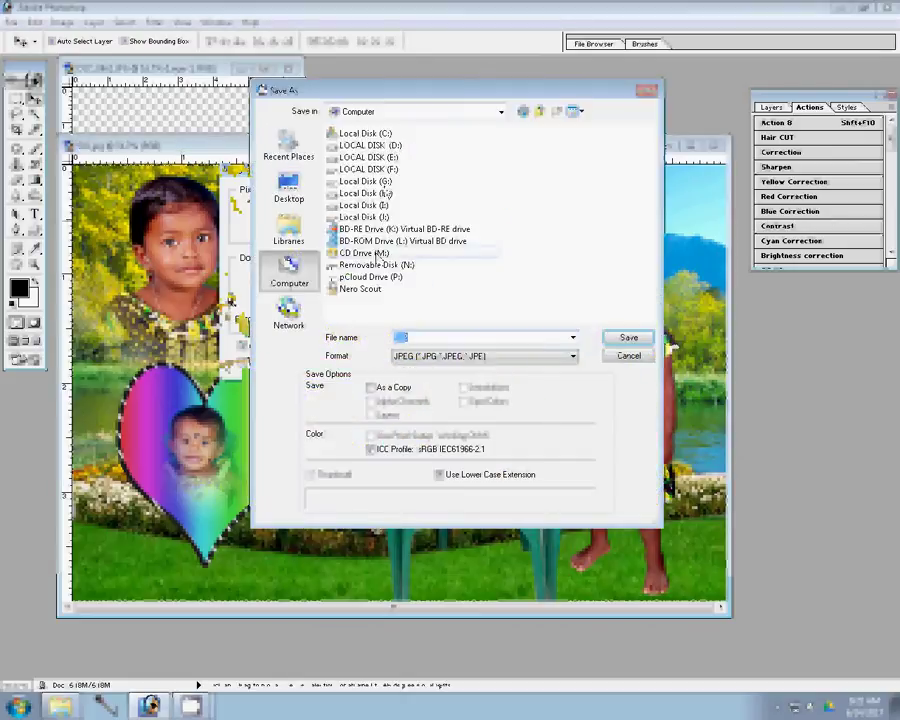
{"action": "double_click", "coordinate": [360, 133]}
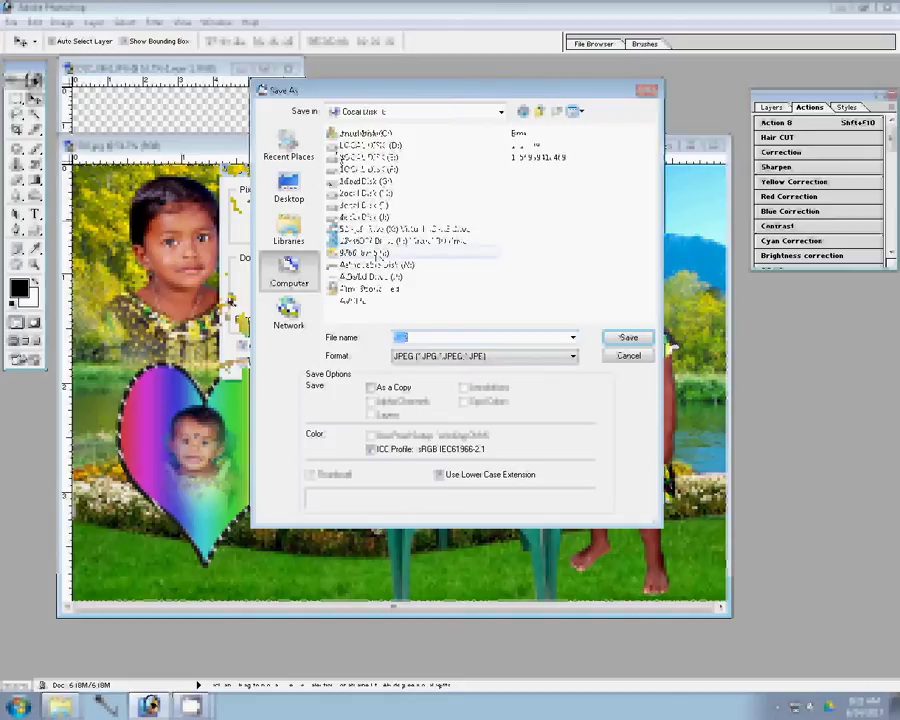
{"action": "double_click", "coordinate": [372, 253]}
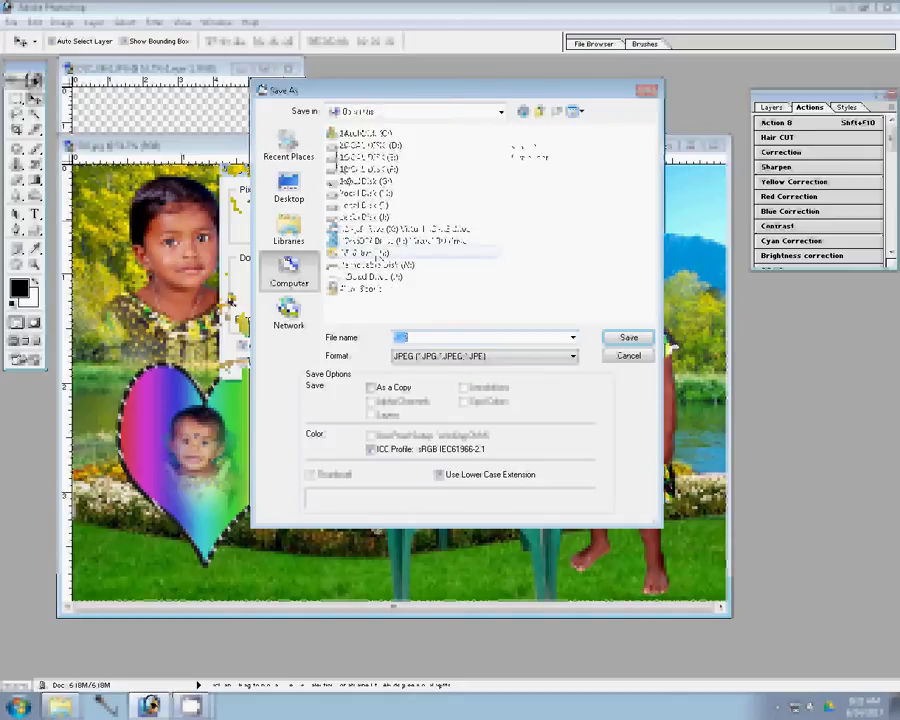
{"action": "double_click", "coordinate": [343, 140]}
{"action": "left_click", "coordinate": [343, 136]}
{"action": "double_click", "coordinate": [343, 135]}
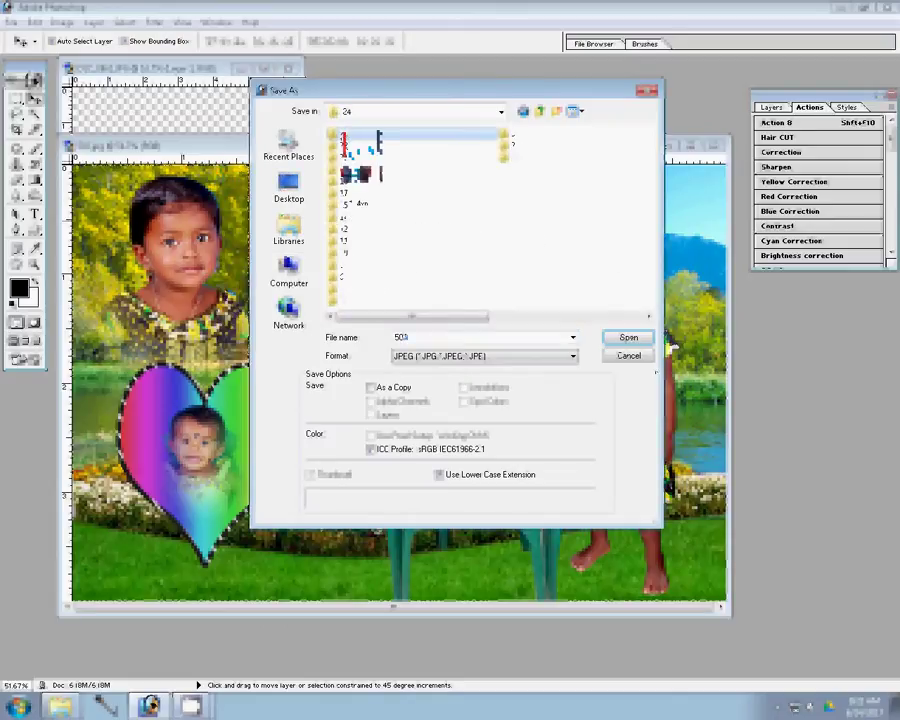
Save the composite as JPEG 2-4x6=3.jpg and close its window.
{"action": "type", "text": "2"}
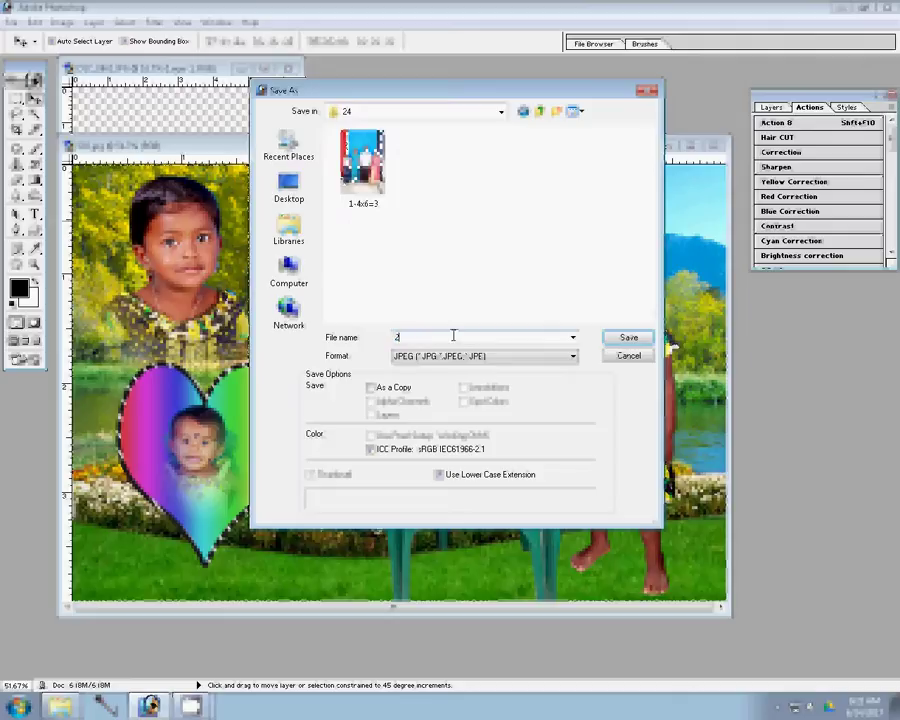
{"action": "type", "text": "-4x6=3"}
{"action": "key", "text": "Return"}
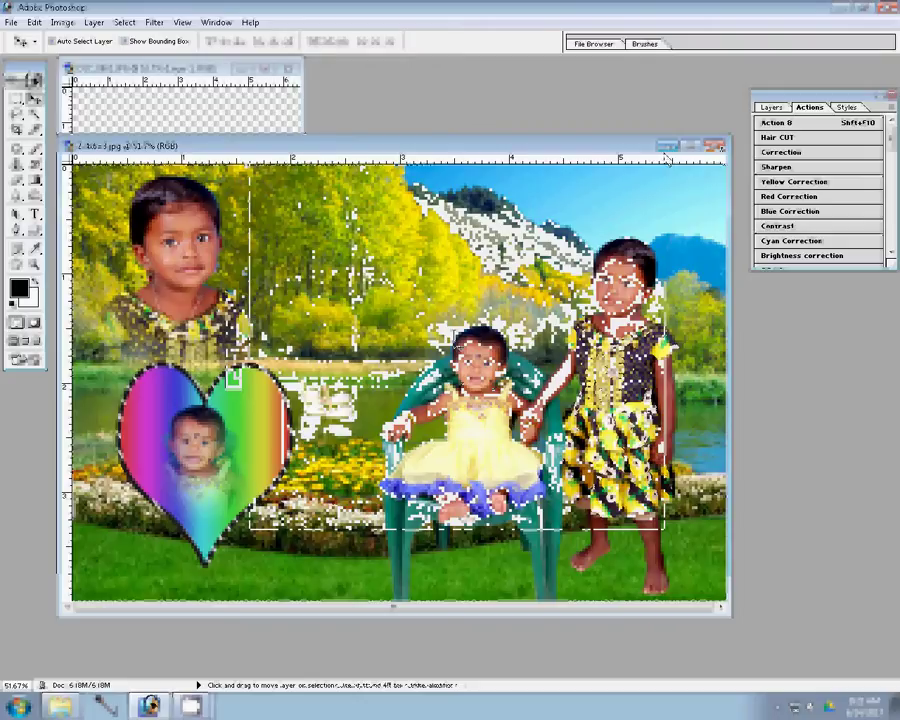
{"action": "left_click", "coordinate": [716, 145]}
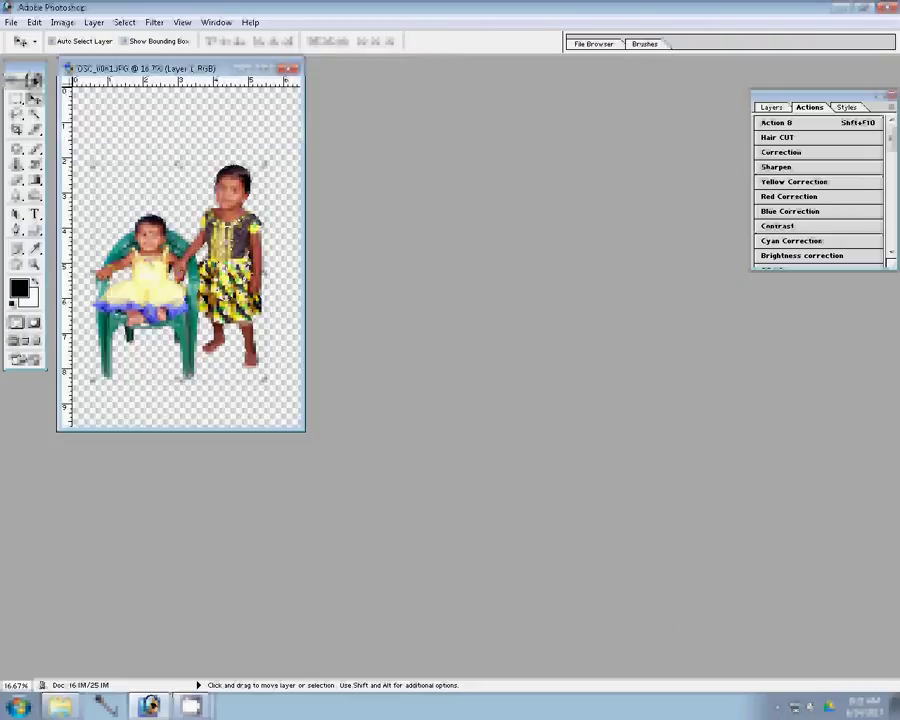